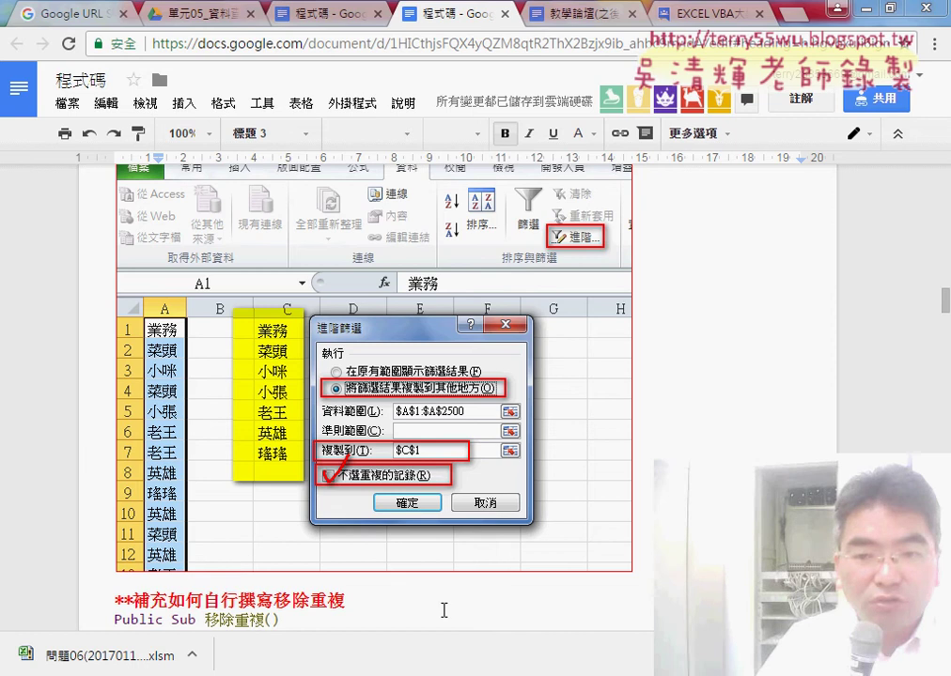
Look over the code notes and select the 移除重複 sub code in the Google Doc.
{"action": "scroll", "coordinate": [441, 601], "scroll_direction": "up", "scroll_amount": 1}
{"action": "scroll", "coordinate": [442, 601], "scroll_direction": "up", "scroll_amount": 1}
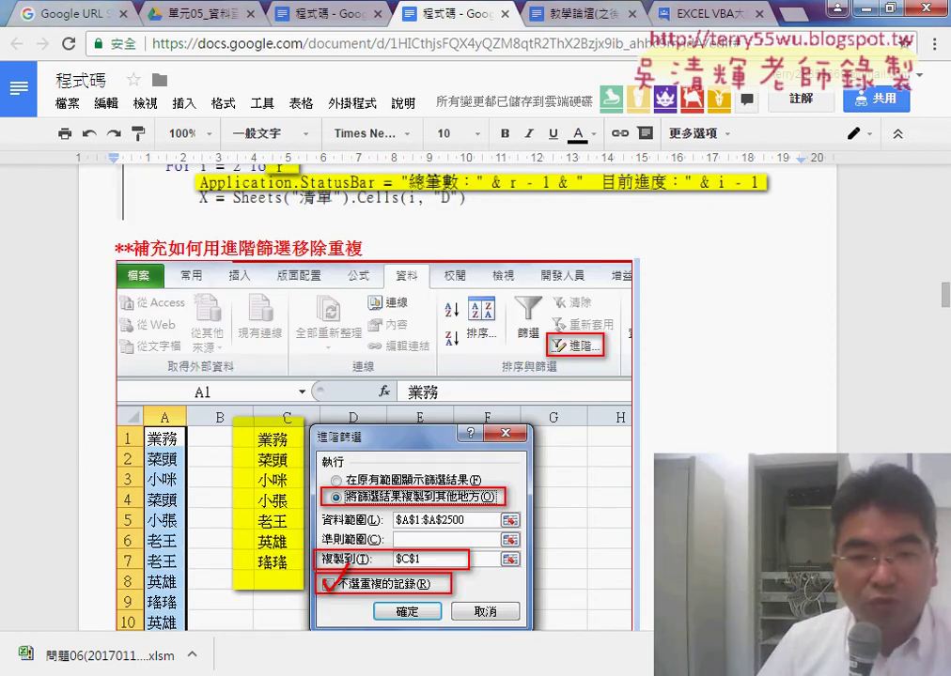
{"action": "left_click", "coordinate": [362, 267]}
{"action": "scroll", "coordinate": [363, 375], "scroll_direction": "down", "scroll_amount": 2}
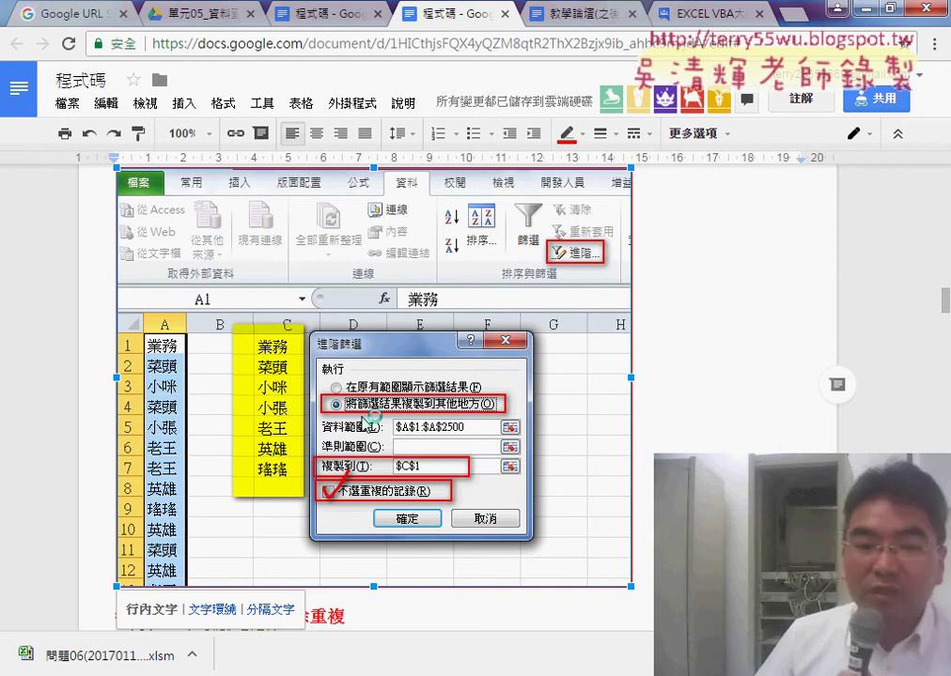
{"action": "scroll", "coordinate": [390, 498], "scroll_direction": "down", "scroll_amount": 3}
{"action": "scroll", "coordinate": [390, 498], "scroll_direction": "down", "scroll_amount": 2}
{"action": "left_click", "coordinate": [389, 498]}
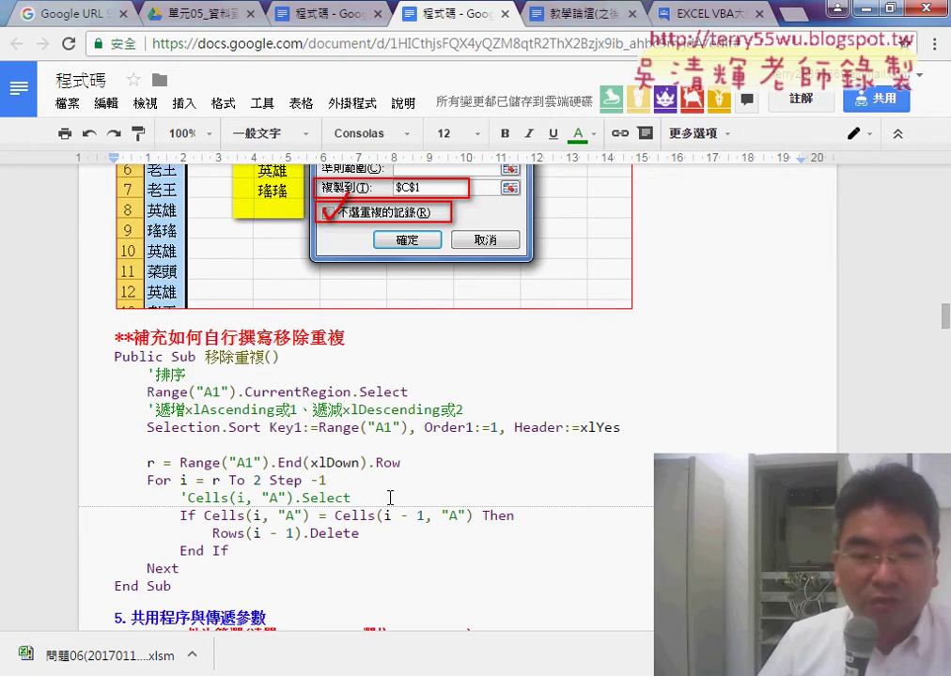
{"action": "left_click_drag", "start_coordinate": [200, 582], "coordinate": [103, 356]}
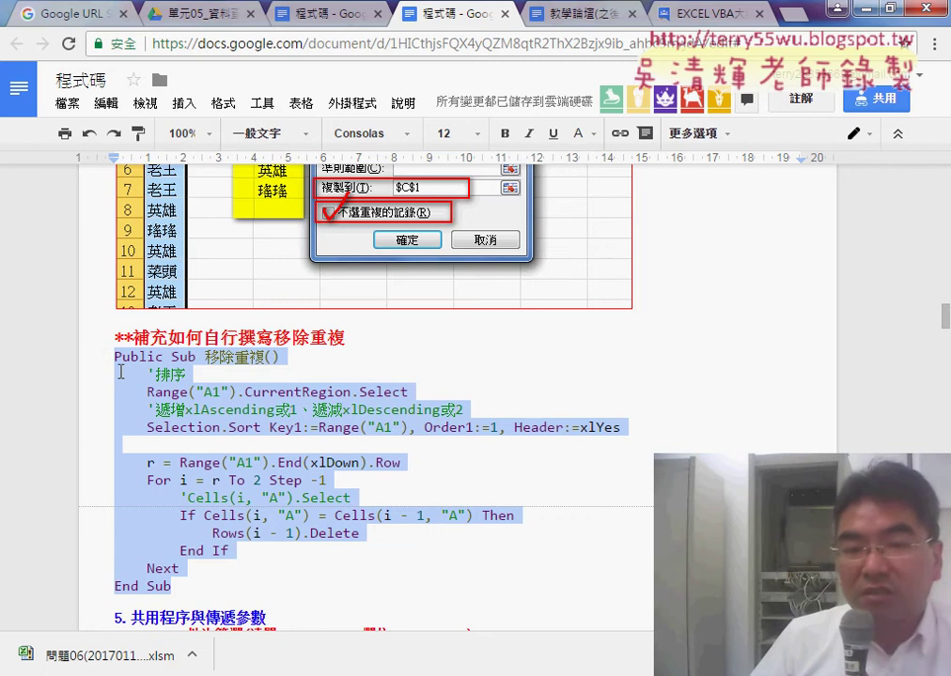
Scroll up and select the 批次刪除工作表 sub code block.
{"action": "scroll", "coordinate": [113, 366], "scroll_direction": "up", "scroll_amount": 2}
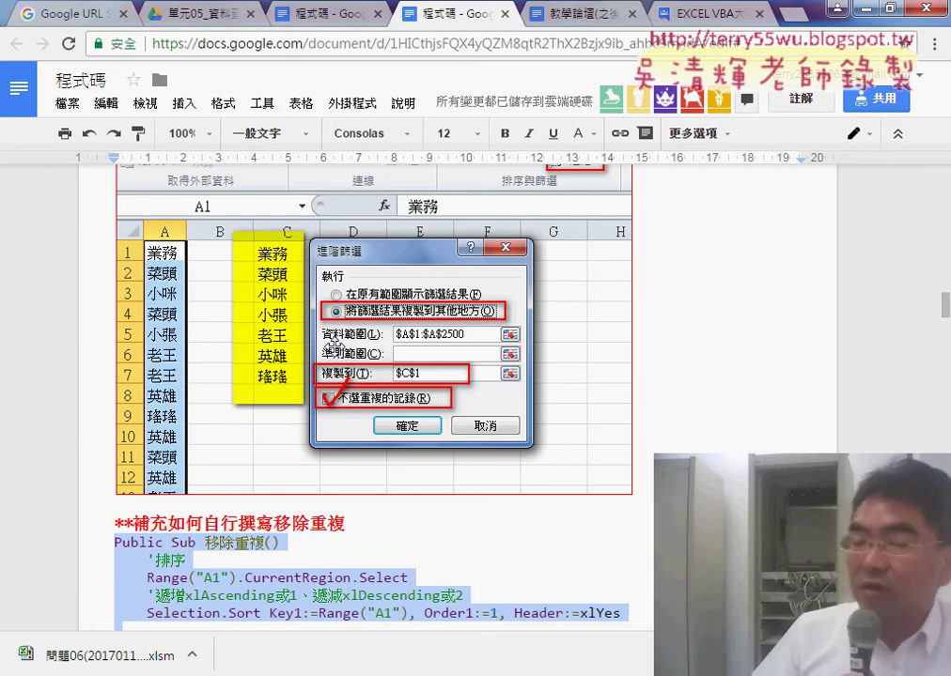
{"action": "scroll", "coordinate": [332, 347], "scroll_direction": "up", "scroll_amount": 2}
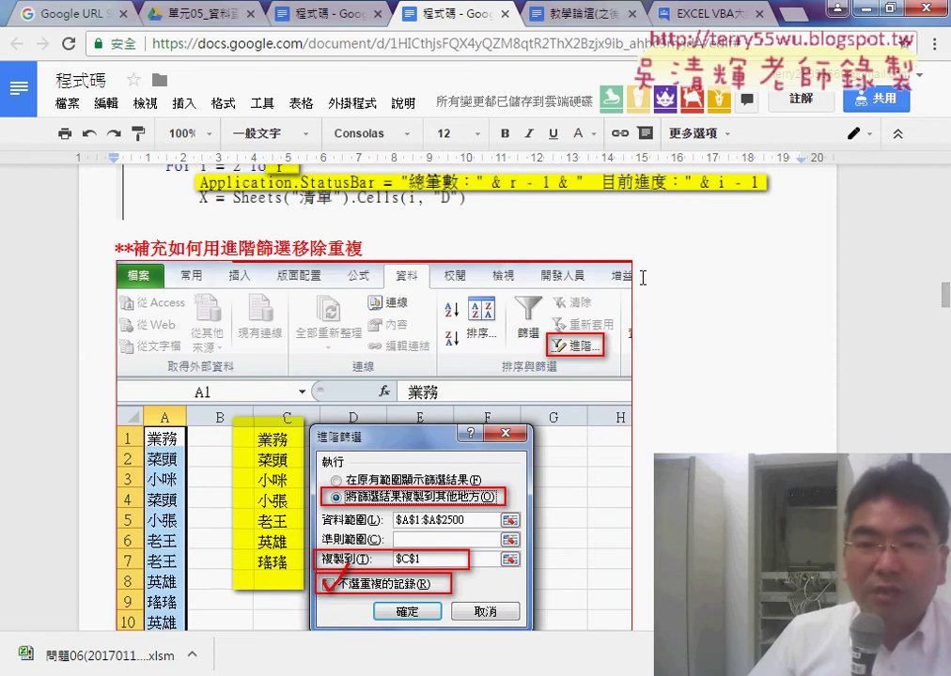
{"action": "scroll", "coordinate": [705, 324], "scroll_direction": "up", "scroll_amount": 4}
{"action": "scroll", "coordinate": [705, 324], "scroll_direction": "up", "scroll_amount": 6}
{"action": "scroll", "coordinate": [704, 324], "scroll_direction": "up", "scroll_amount": 1}
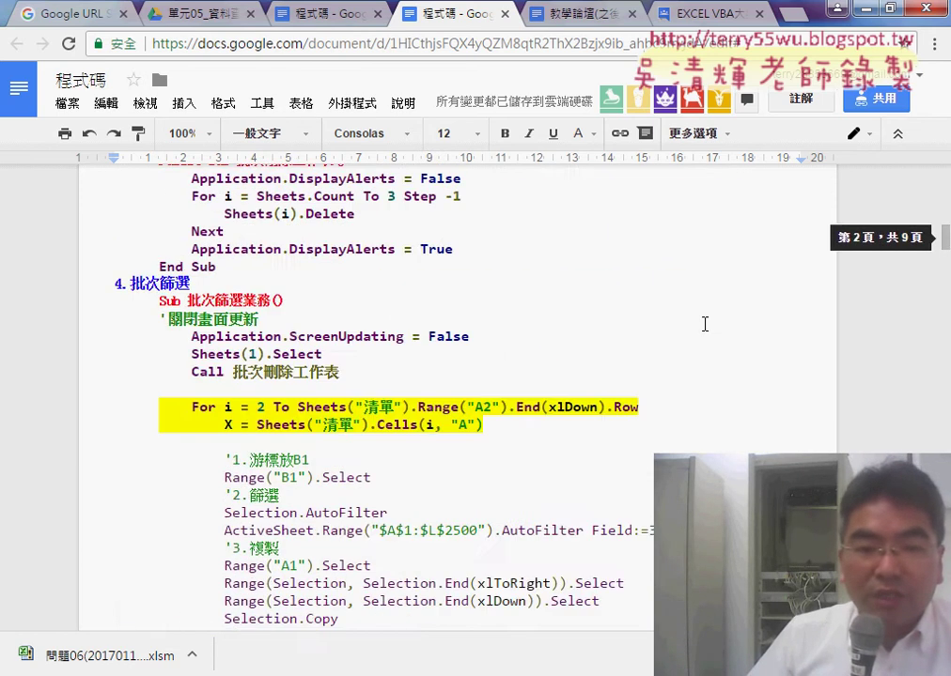
{"action": "scroll", "coordinate": [705, 324], "scroll_direction": "up", "scroll_amount": 2}
{"action": "scroll", "coordinate": [540, 371], "scroll_direction": "up", "scroll_amount": 1}
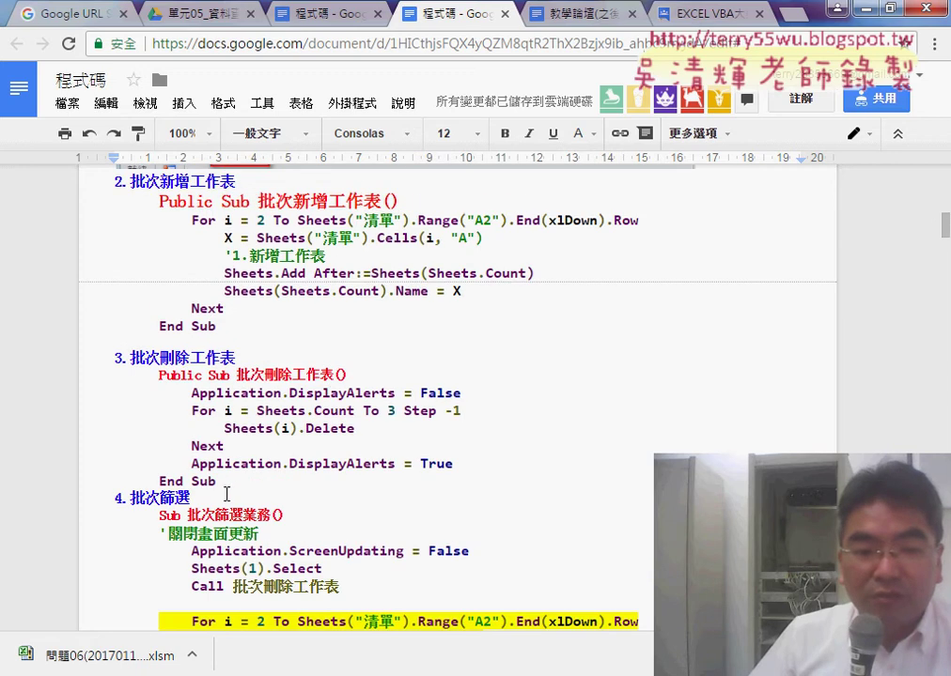
{"action": "left_click_drag", "start_coordinate": [226, 493], "coordinate": [106, 371]}
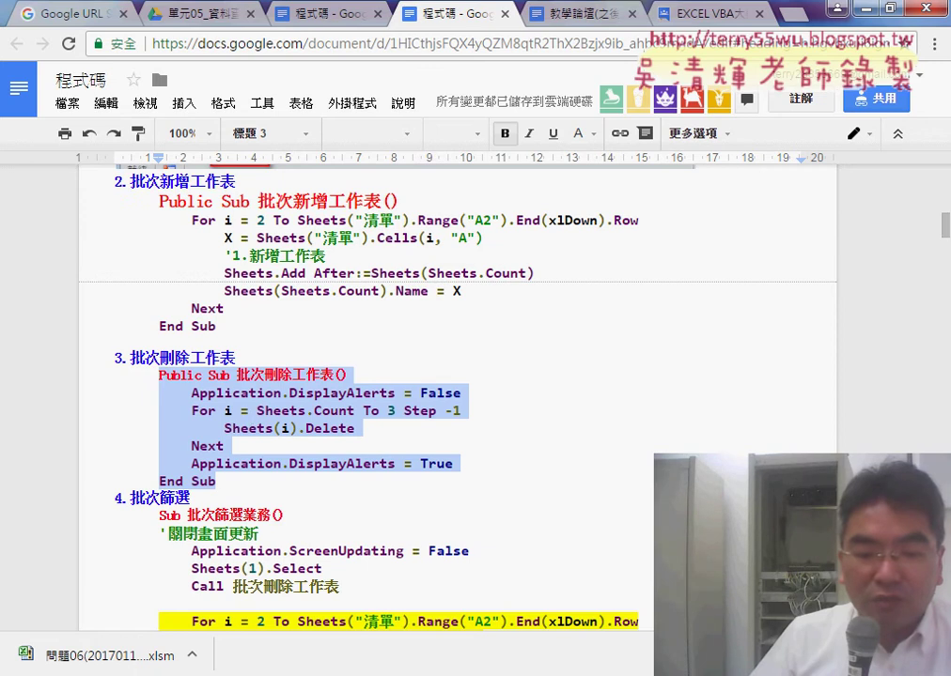
Back in Excel, select form button 24 below the 批次篩選業務 button.
{"action": "left_click", "coordinate": [202, 606]}
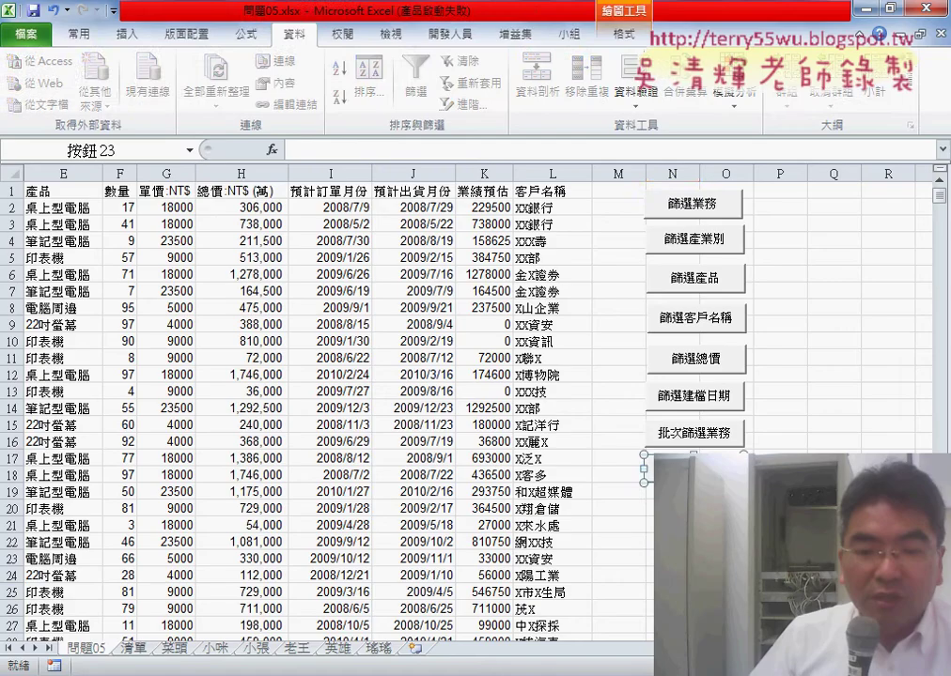
{"action": "left_click", "coordinate": [645, 576]}
{"action": "left_click", "coordinate": [646, 468], "text": "ctrl"}
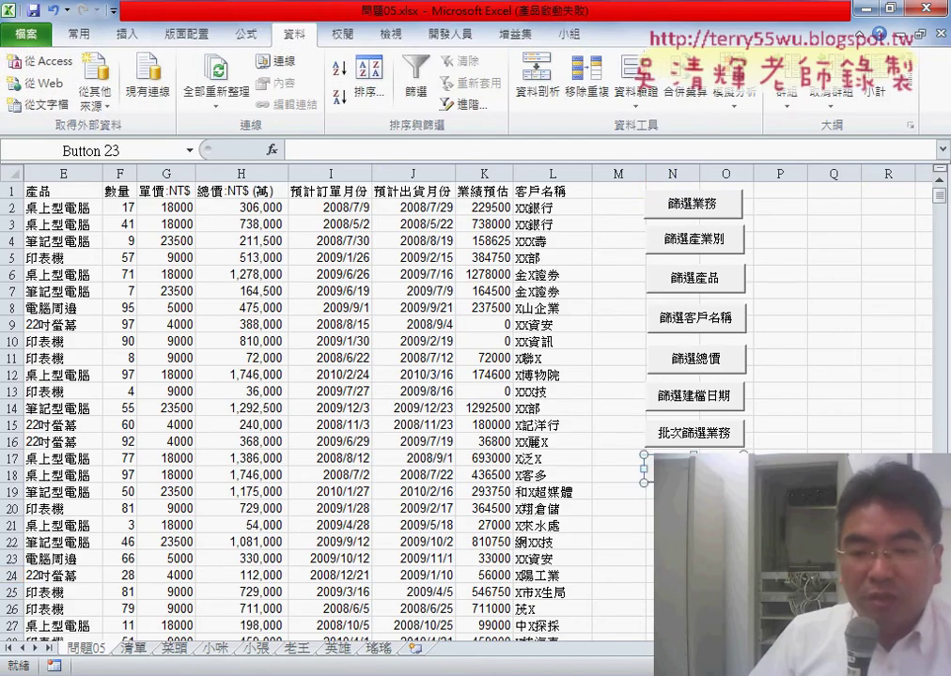
{"action": "left_click", "coordinate": [637, 491]}
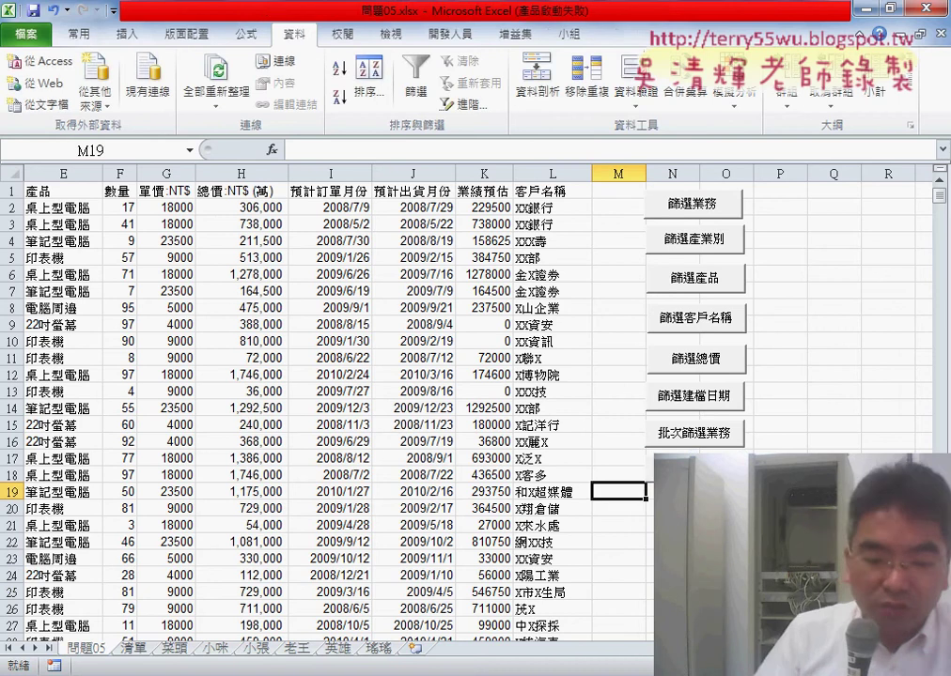
{"action": "left_click", "coordinate": [648, 502], "text": "ctrl"}
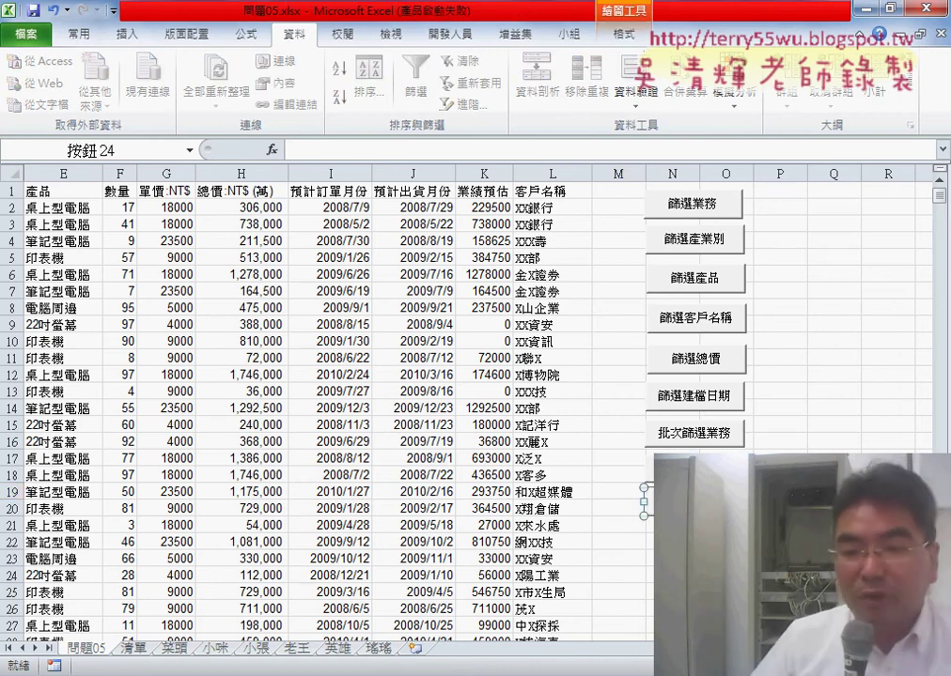
Assign the 批次刪除工作表 macro to button 24 and deselect it.
{"action": "right_click", "coordinate": [794, 503]}
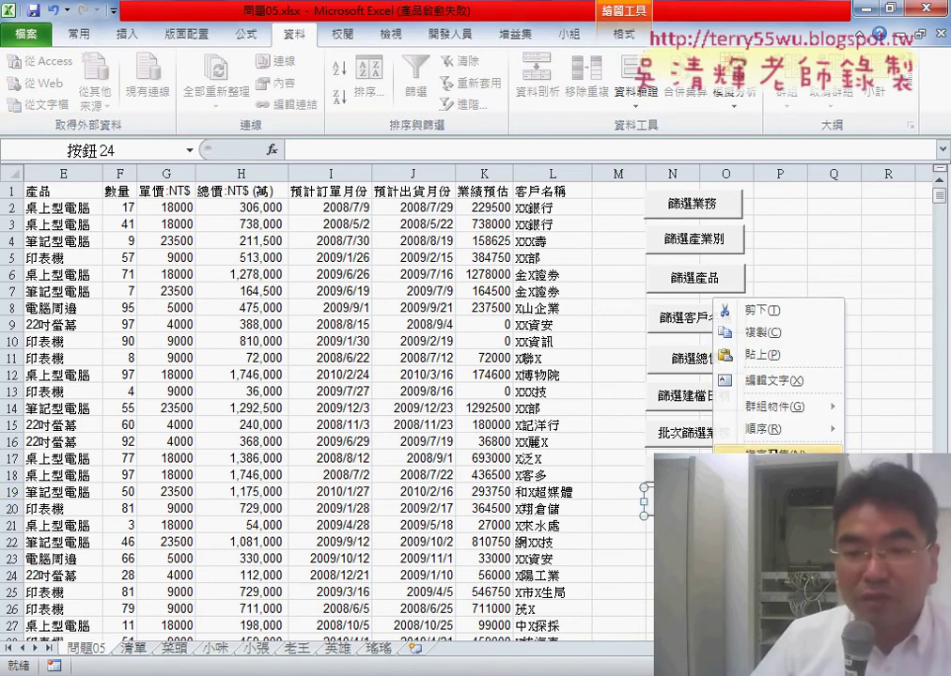
{"action": "left_click", "coordinate": [832, 455]}
{"action": "left_click", "coordinate": [656, 359]}
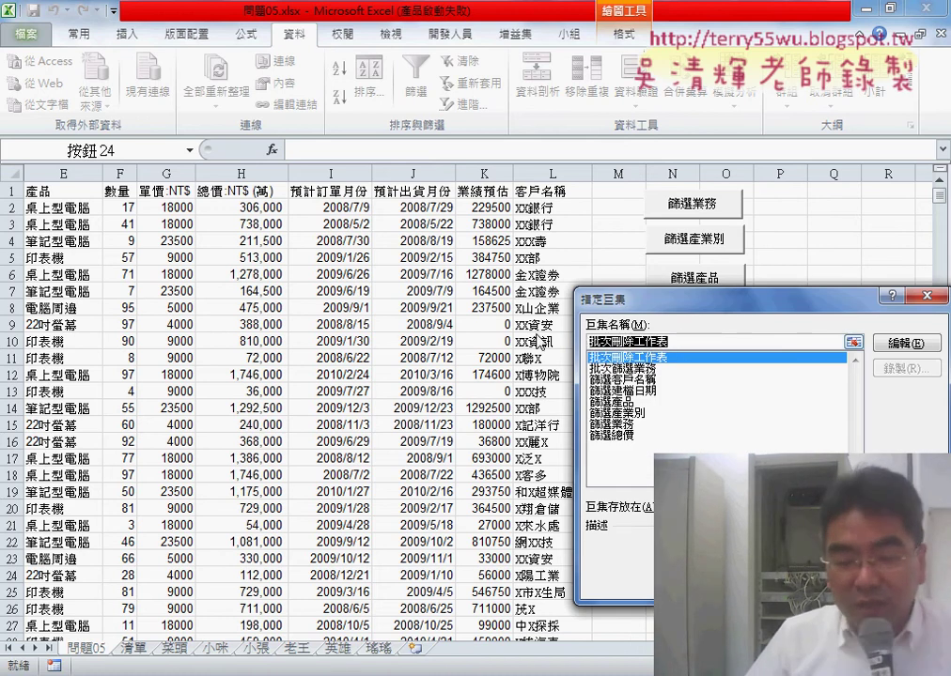
{"action": "key", "text": "Return"}
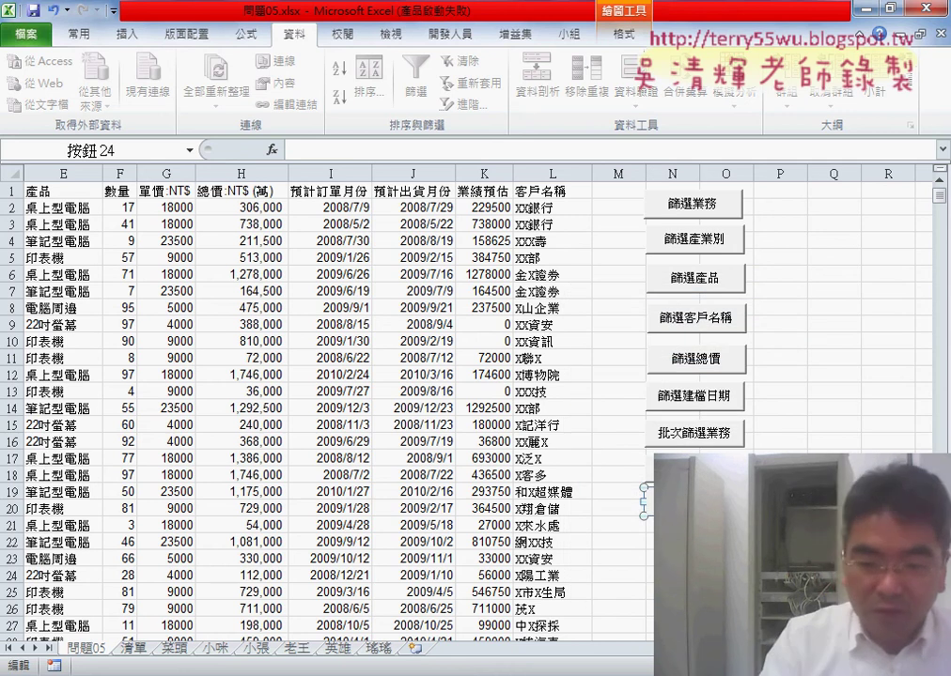
{"action": "left_click", "coordinate": [780, 542]}
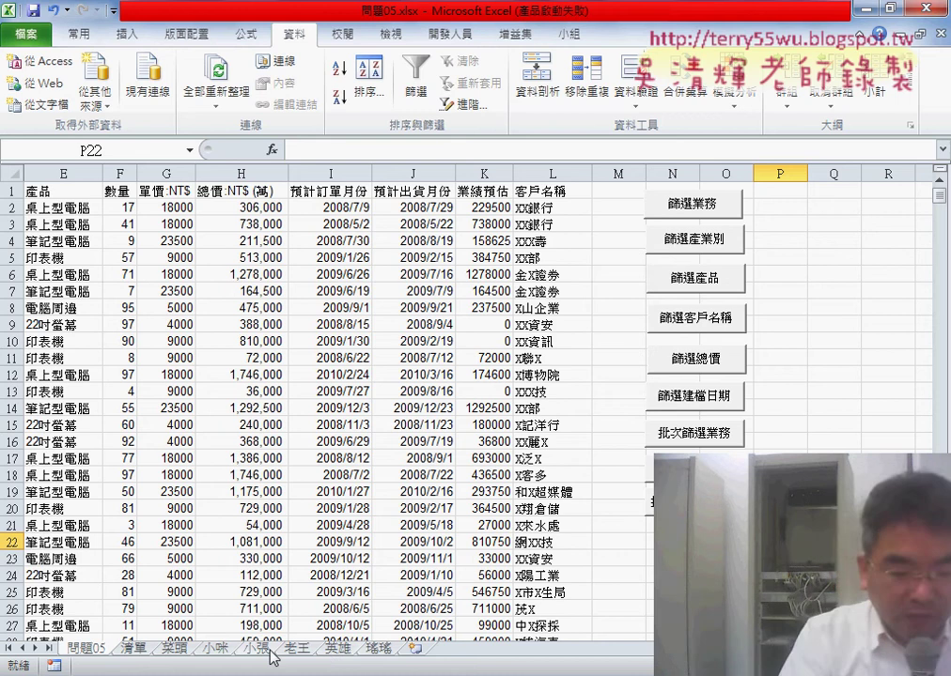
Outline the six salesperson sheet tabs to highlight what will be deleted.
{"action": "mouse_move", "coordinate": [155, 653]}
{"action": "left_mouse_down"}
{"action": "mouse_move", "coordinate": [402, 648]}
{"action": "mouse_move", "coordinate": [393, 658]}
{"action": "left_mouse_up"}
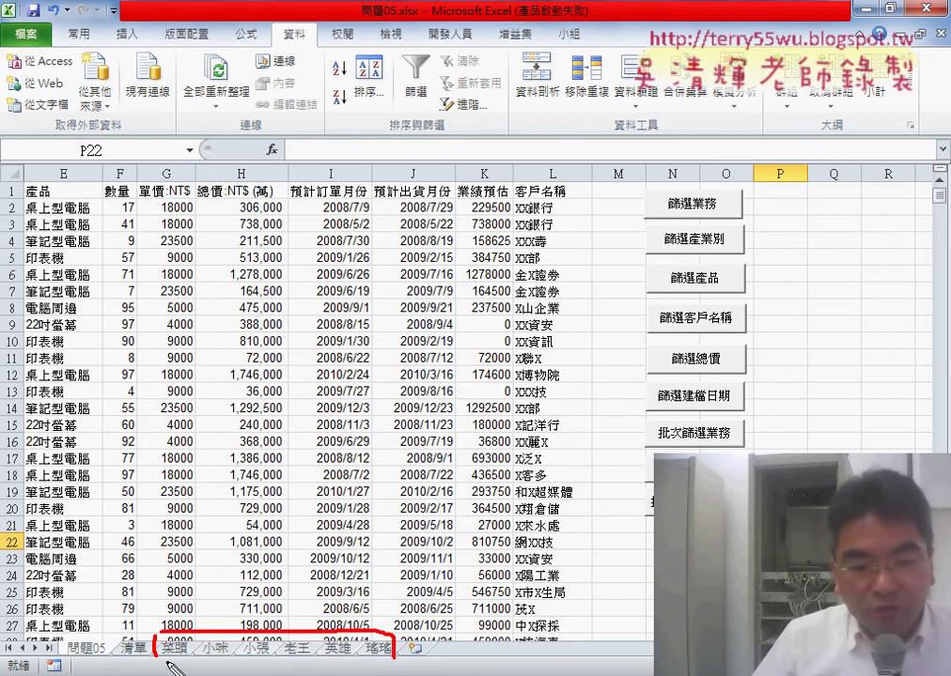
{"action": "left_click_drag", "start_coordinate": [172, 667], "coordinate": [395, 664]}
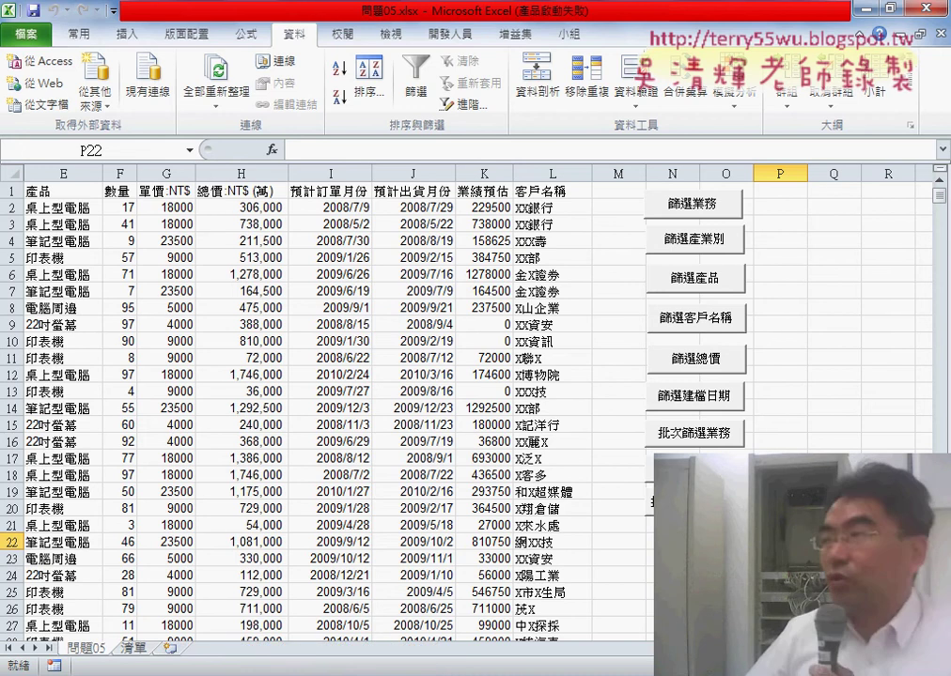
Open button 24's assigned 批次刪除工作表 macro in the VBA editor through Assign Macro > Edit.
{"action": "right_click", "coordinate": [691, 501]}
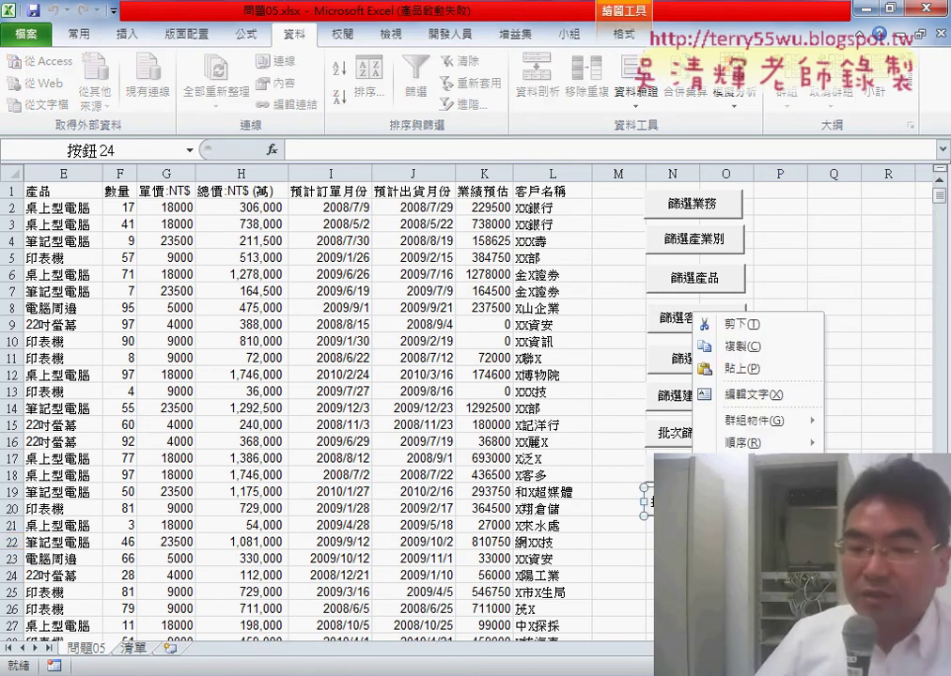
{"action": "key", "text": "n"}
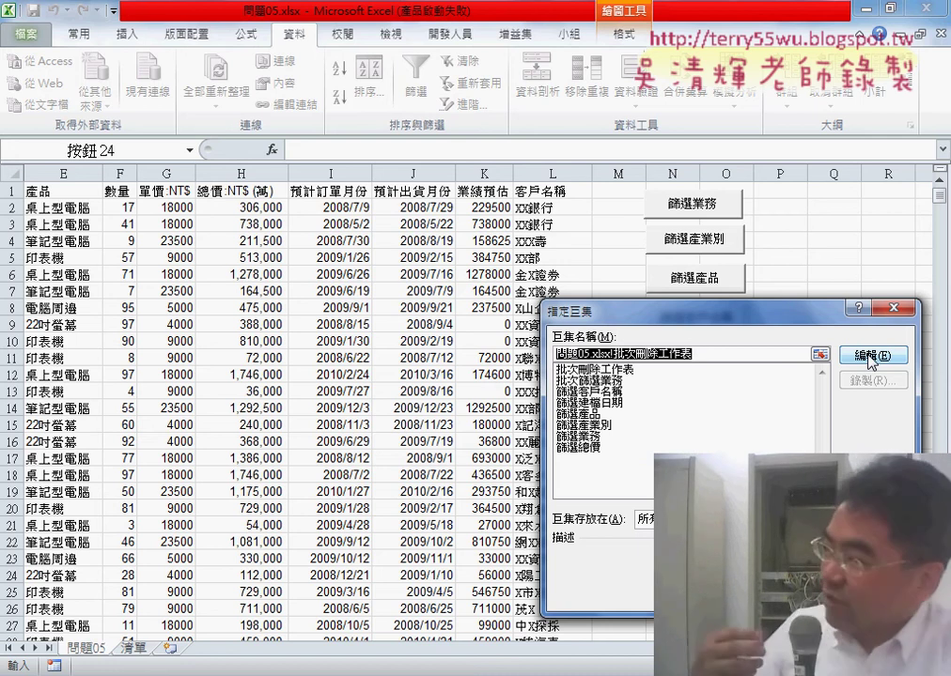
{"action": "left_click", "coordinate": [869, 357]}
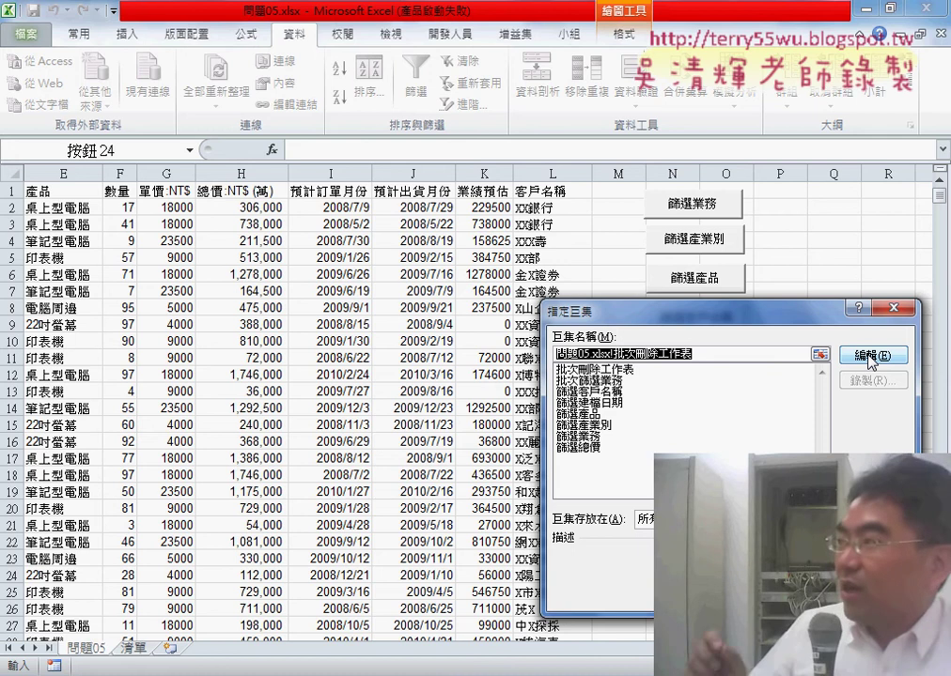
{"action": "left_click", "coordinate": [870, 356]}
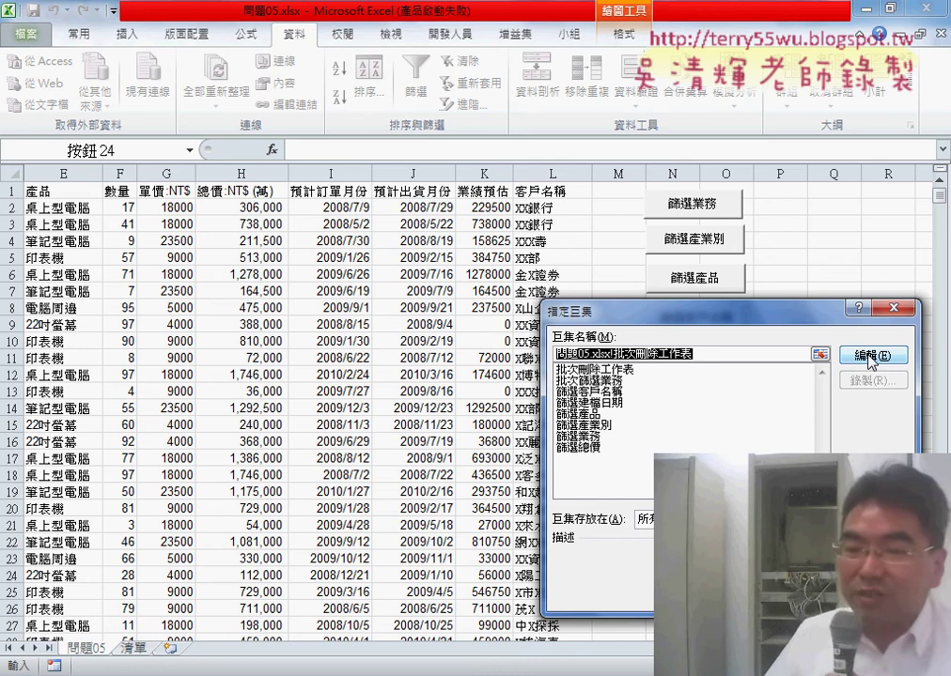
{"action": "left_click", "coordinate": [871, 358]}
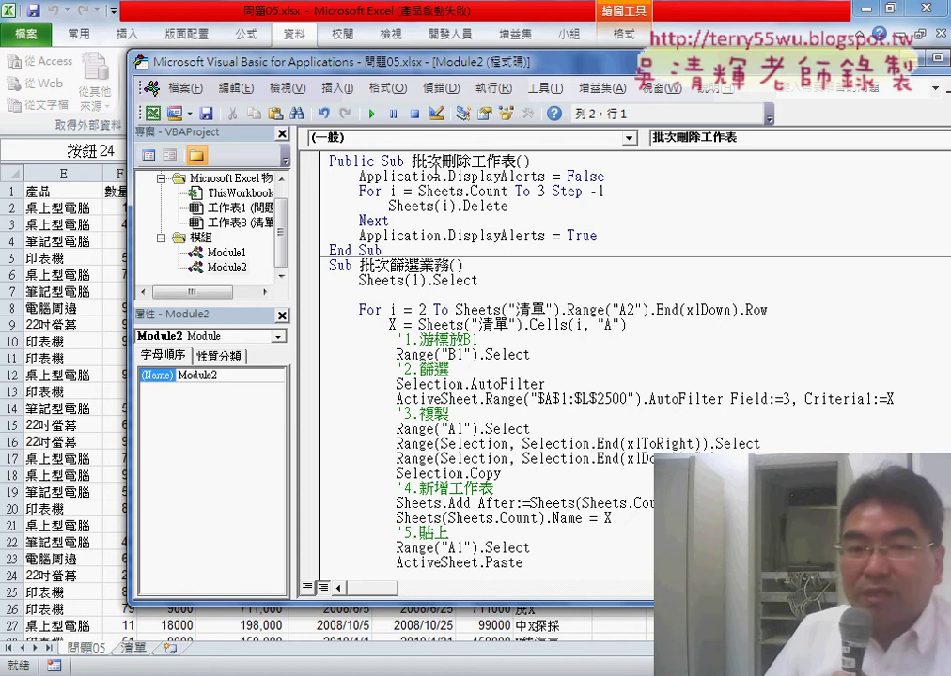
Highlight the For…Next deletion loop and its Sheets.Count starting value.
{"action": "left_click_drag", "start_coordinate": [360, 192], "coordinate": [441, 221]}
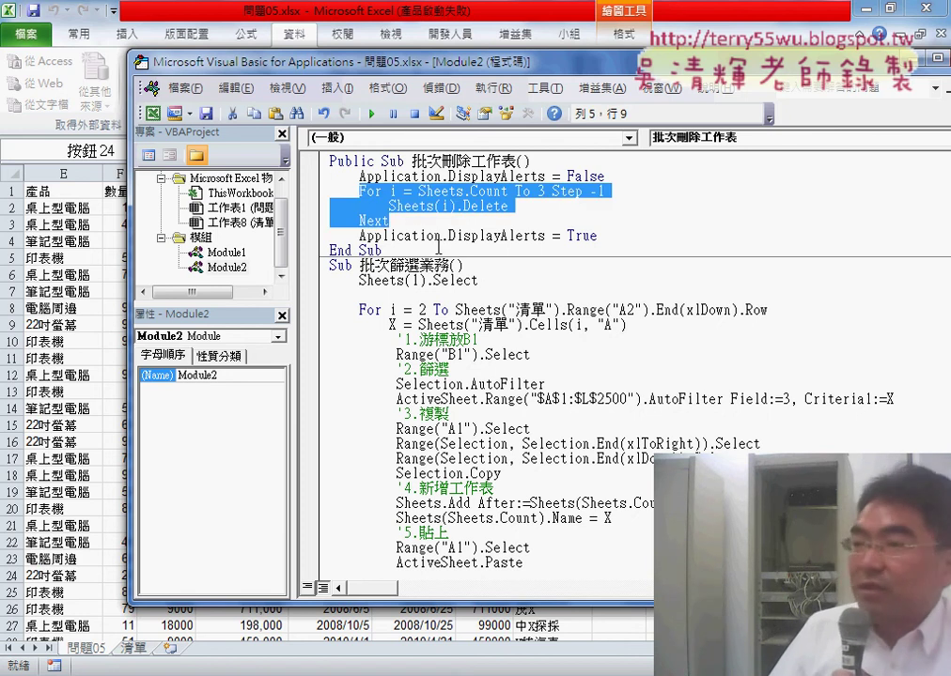
{"action": "left_click", "coordinate": [448, 192]}
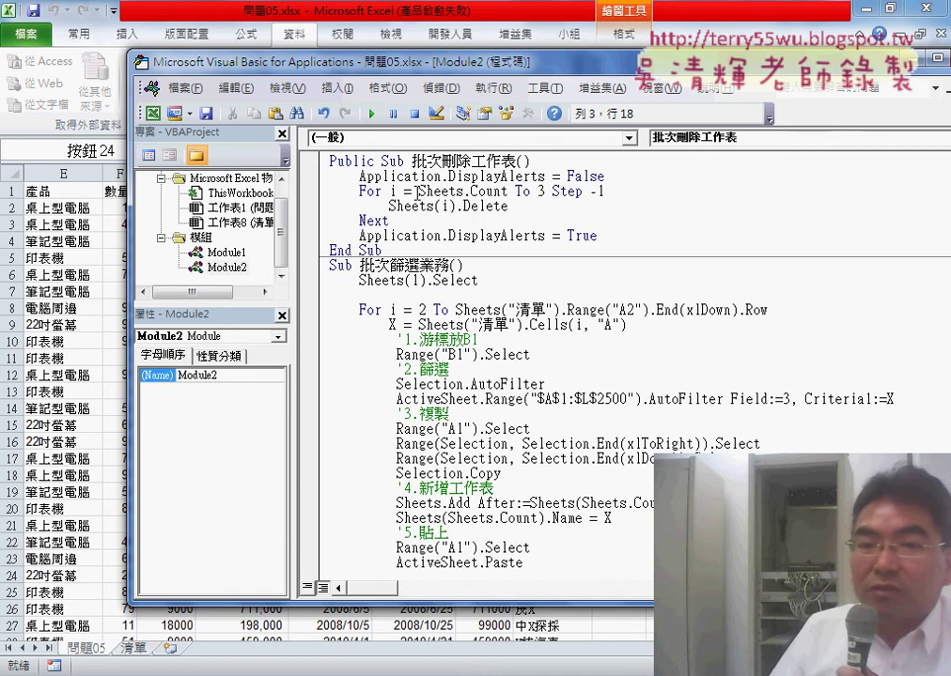
{"action": "left_click_drag", "start_coordinate": [418, 191], "coordinate": [494, 194]}
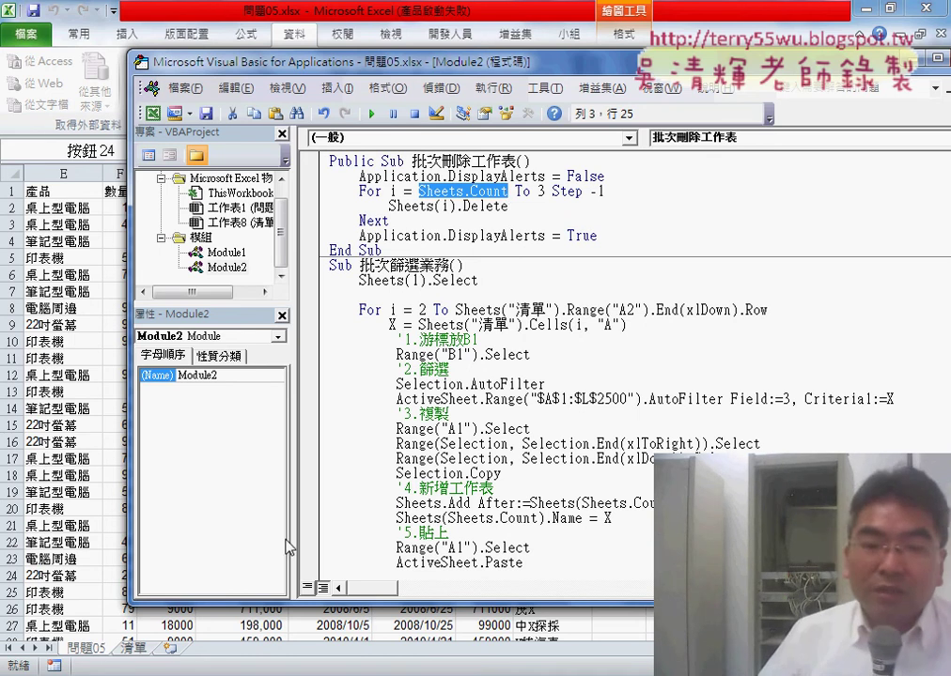
Run 批次篩選業務 with F5, debug the 1004 naming error, and reset.
{"action": "left_click", "coordinate": [449, 412]}
{"action": "key", "text": "F5"}
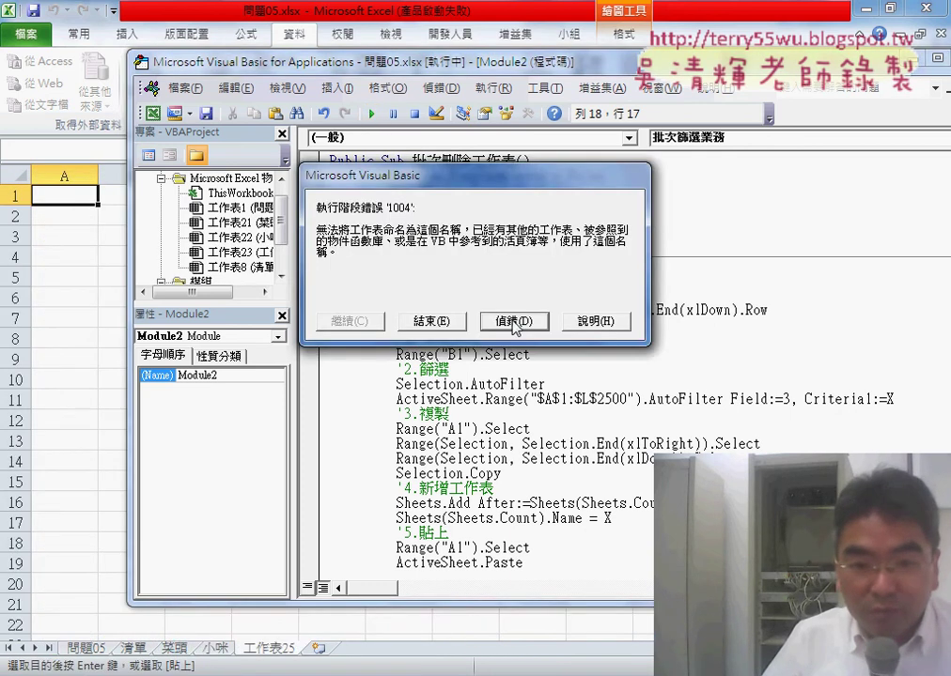
{"action": "left_click", "coordinate": [513, 322]}
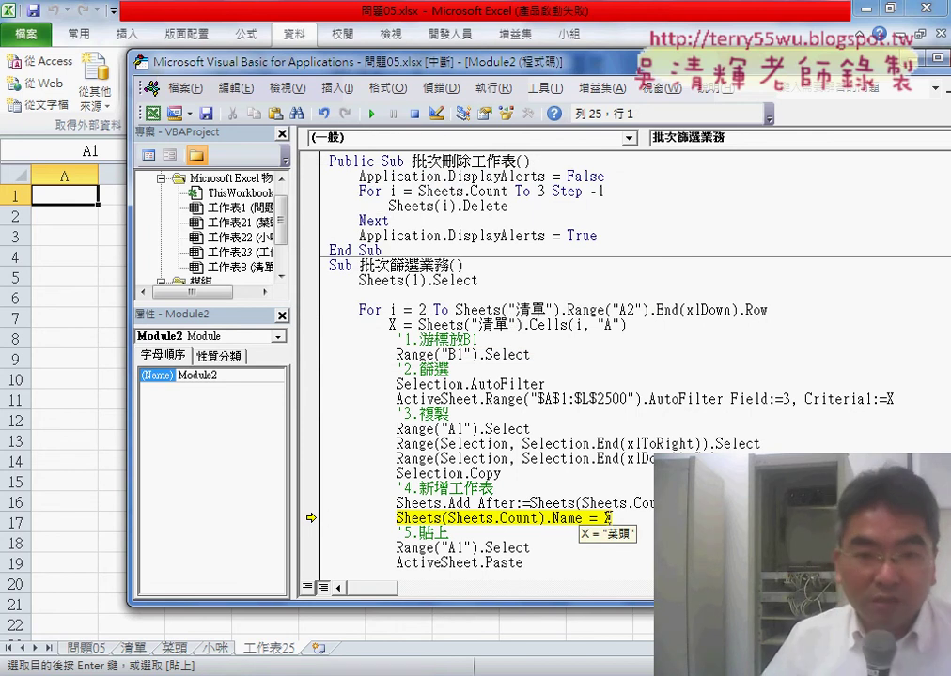
{"action": "key", "text": "alt+r"}
Finish resetting the macro and delete the blank 工作表25 sheet in Excel.
{"action": "key", "text": "r"}
{"action": "left_click", "coordinate": [263, 664]}
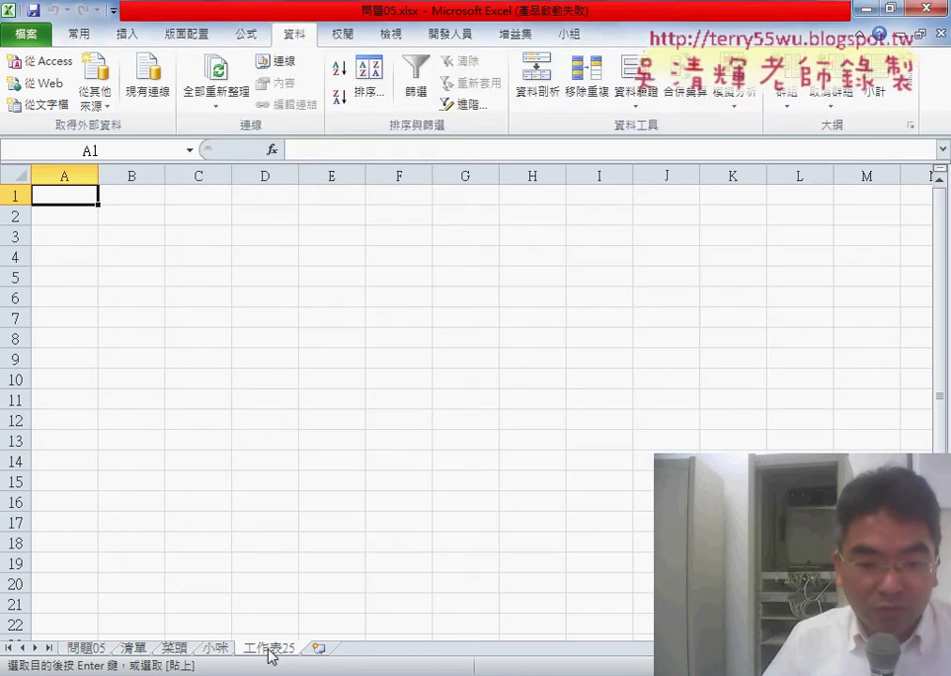
{"action": "right_click", "coordinate": [270, 650]}
{"action": "left_click", "coordinate": [367, 441]}
{"action": "left_click", "coordinate": [435, 391]}
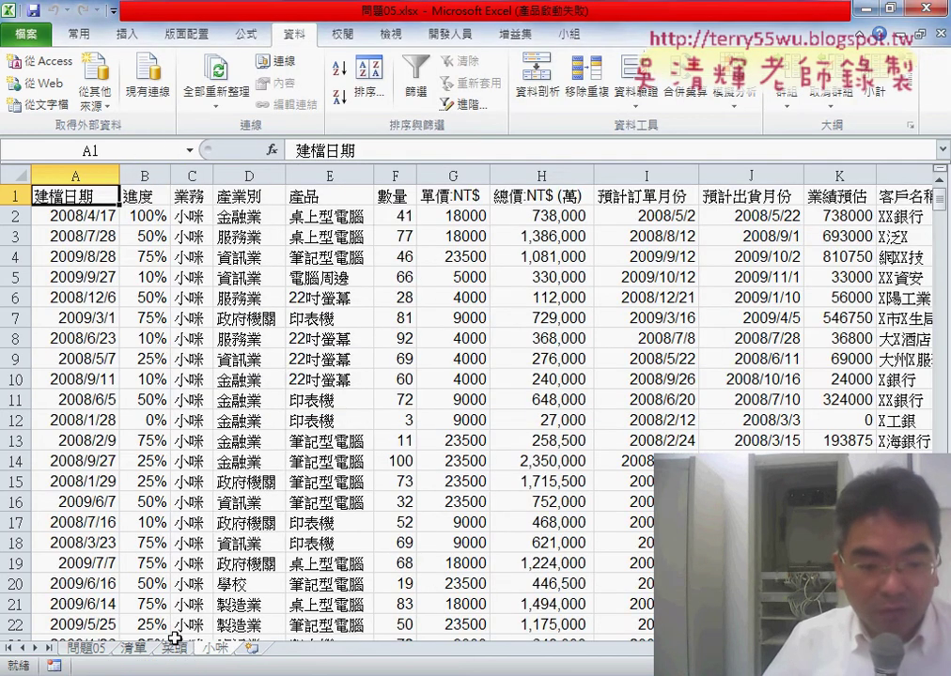
Remove duplicate names from 清單 column A with header, keeping 6 unique salespeople.
{"action": "left_click", "coordinate": [133, 648]}
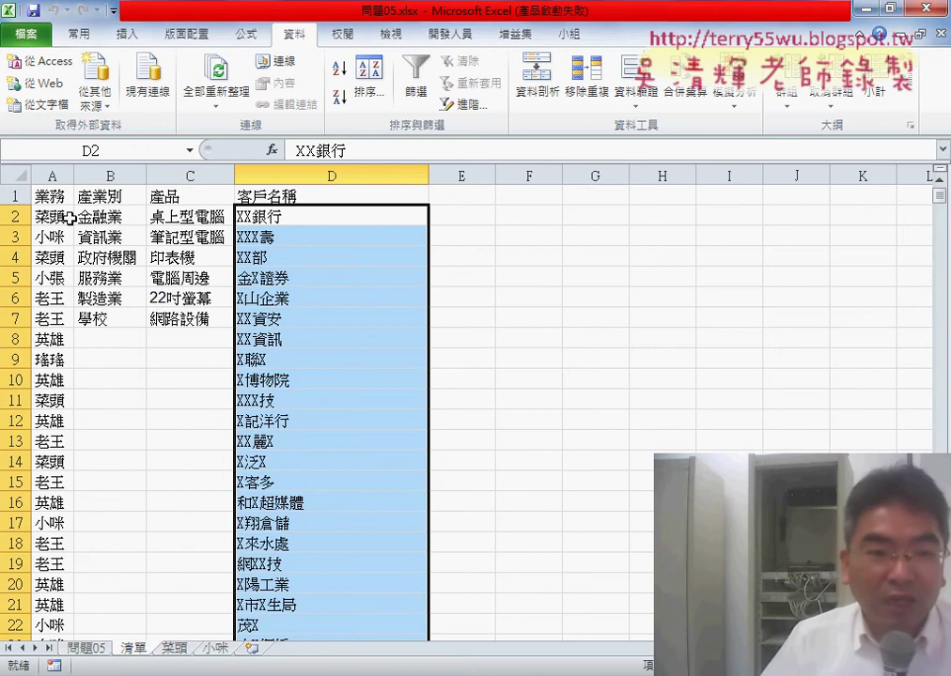
{"action": "left_click", "coordinate": [54, 176]}
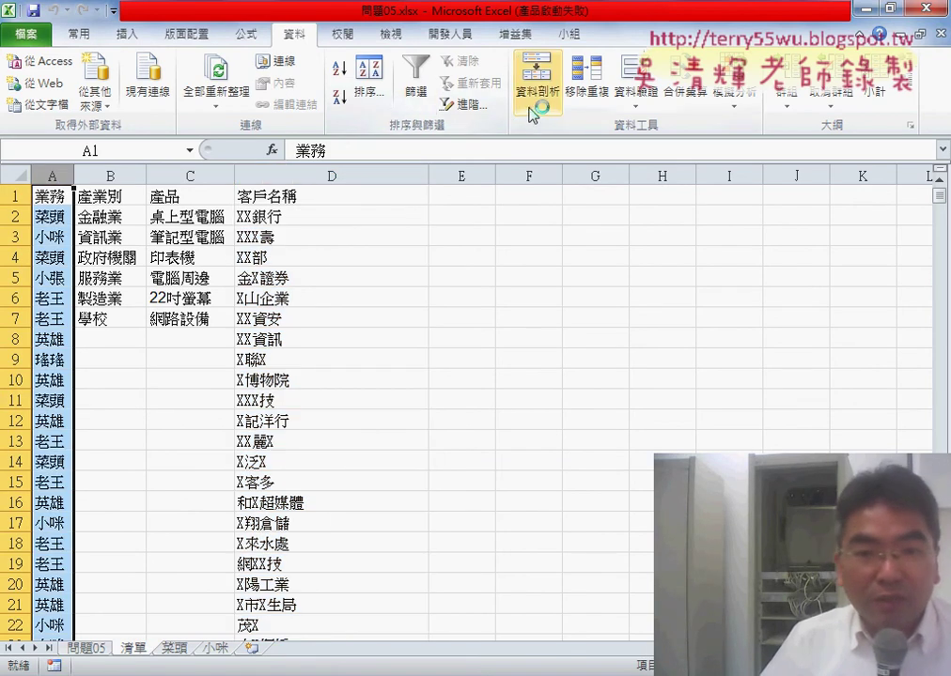
{"action": "left_click", "coordinate": [586, 85]}
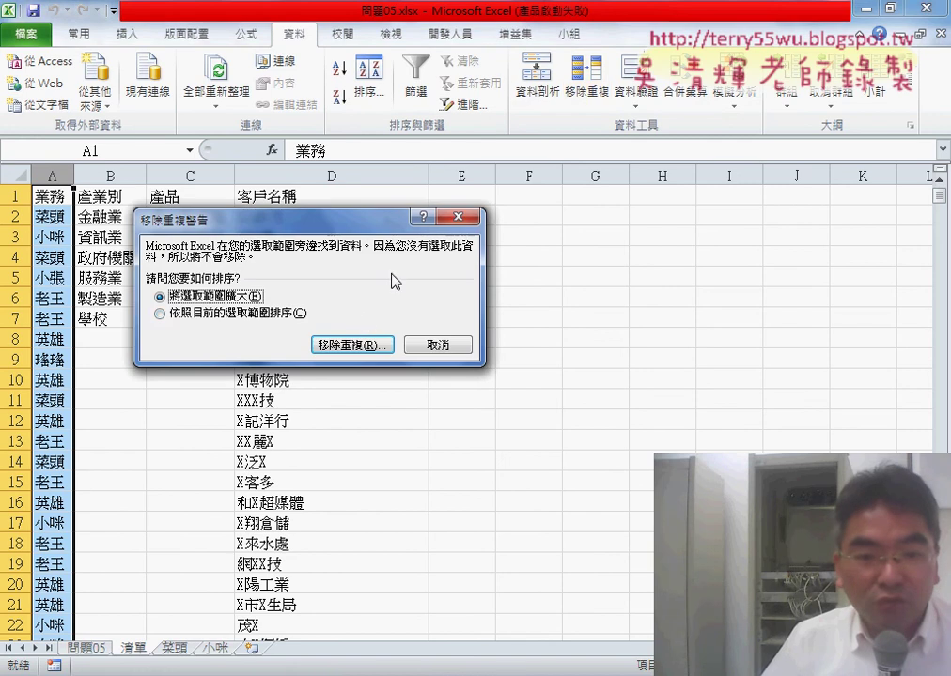
{"action": "left_click", "coordinate": [235, 313]}
{"action": "left_click", "coordinate": [347, 345]}
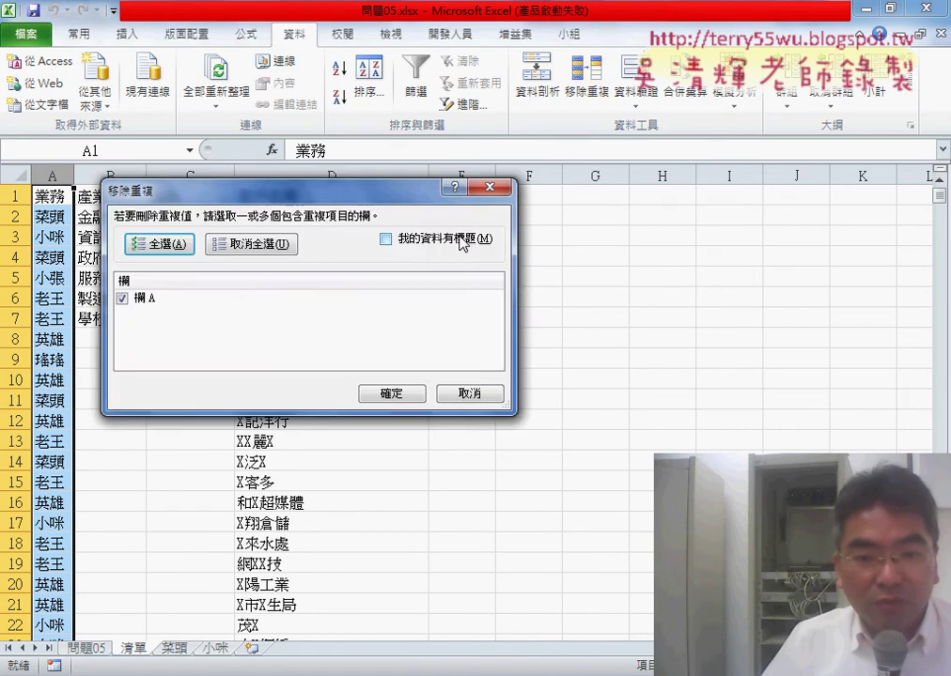
{"action": "left_click", "coordinate": [611, 238]}
{"action": "left_click", "coordinate": [399, 395]}
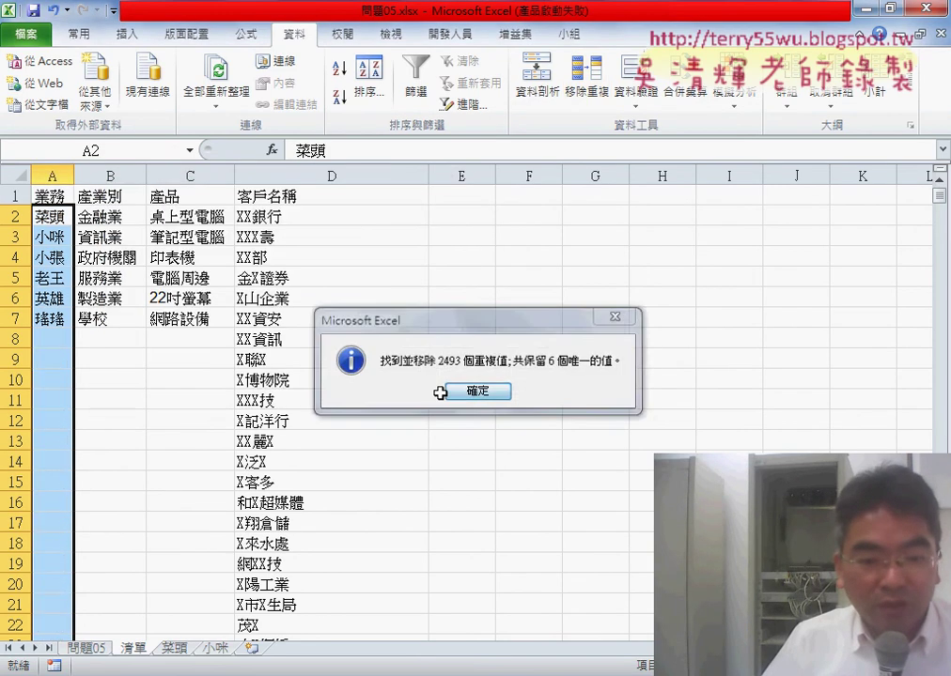
{"action": "left_click", "coordinate": [460, 391]}
{"action": "left_click", "coordinate": [188, 648]}
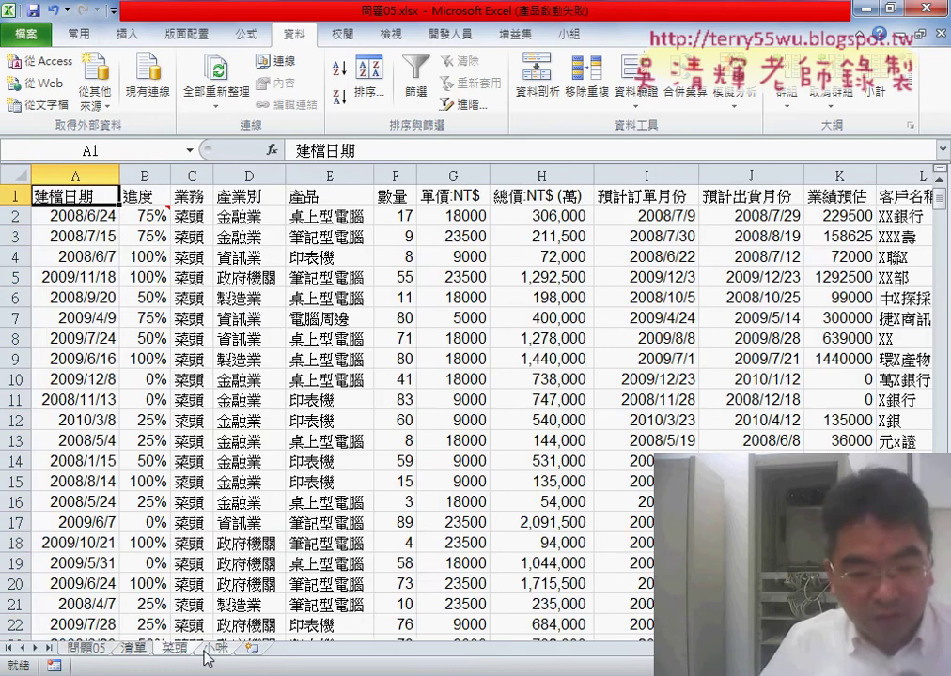
Clear the 問題05 filter and run the batch macro to create the six salesperson sheets.
{"action": "key", "text": "ctrl+Page_Up"}
{"action": "key", "text": "ctrl+Page_Up"}
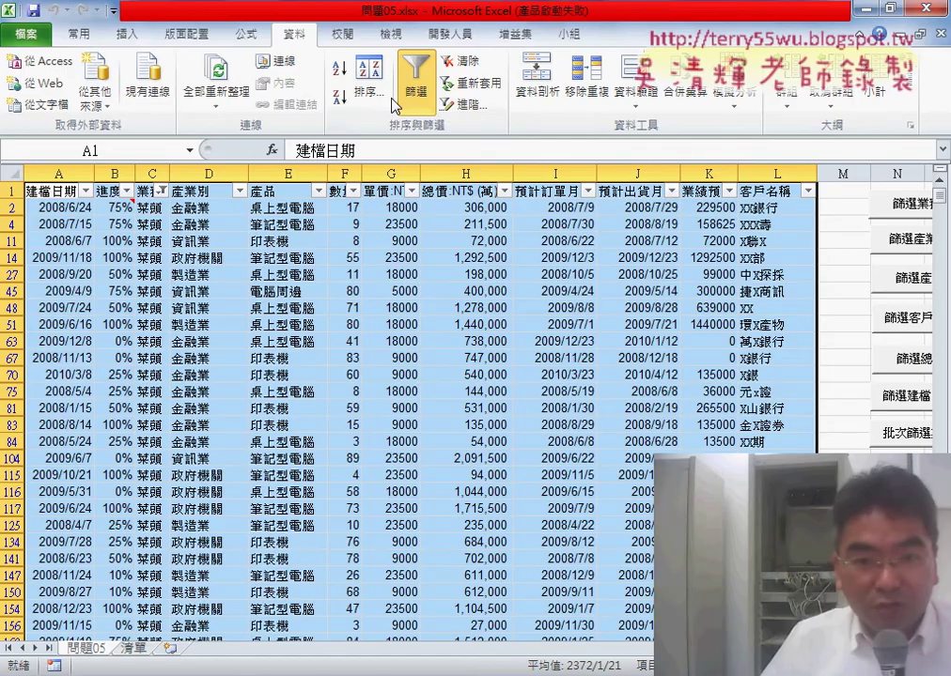
{"action": "left_click", "coordinate": [416, 75]}
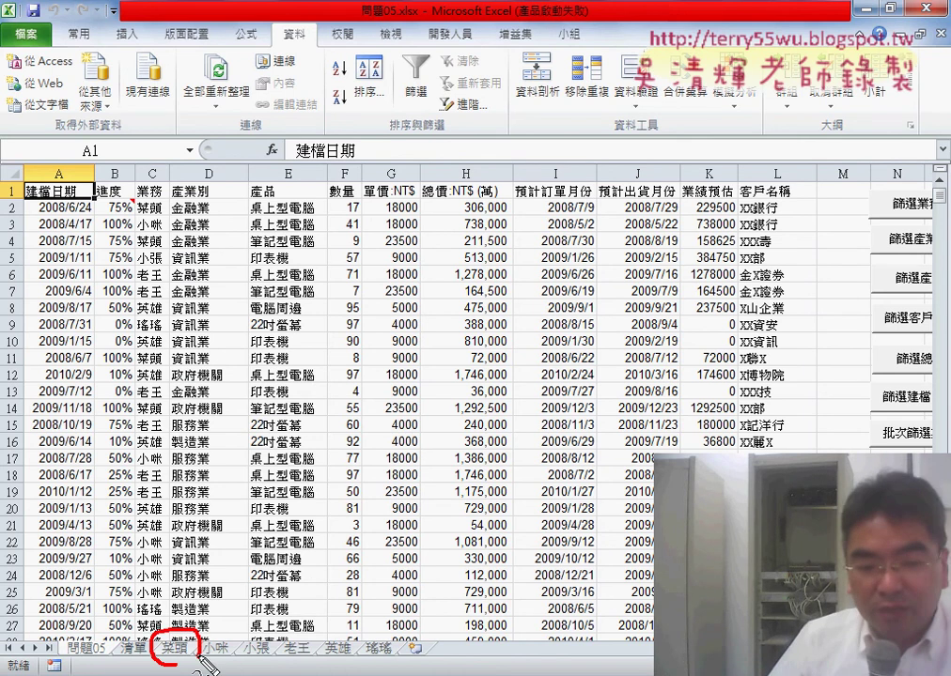
{"action": "left_click_drag", "start_coordinate": [226, 636], "coordinate": [186, 629]}
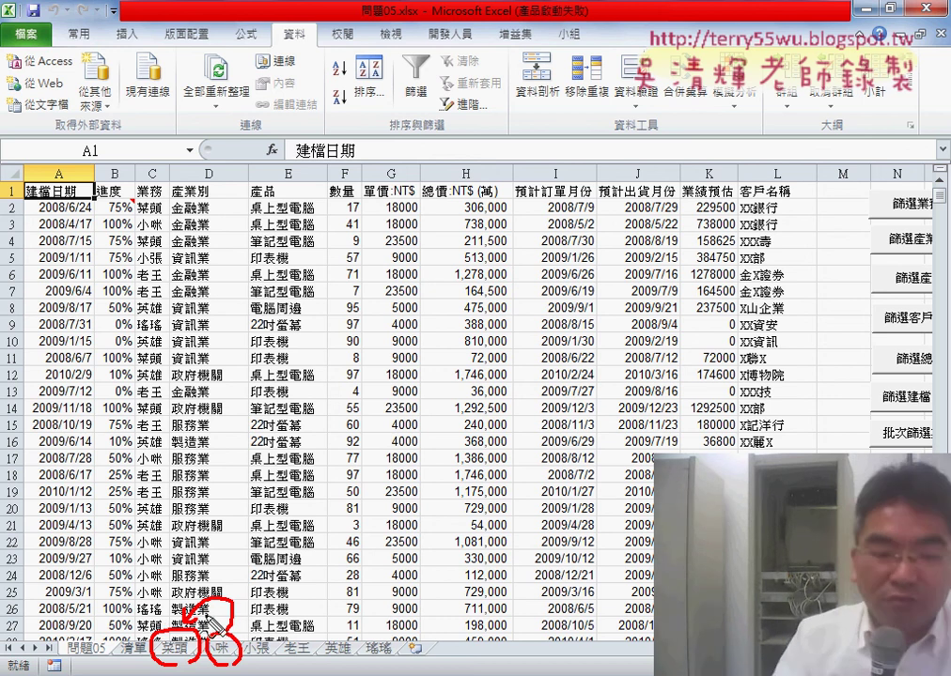
{"action": "key", "text": "Escape"}
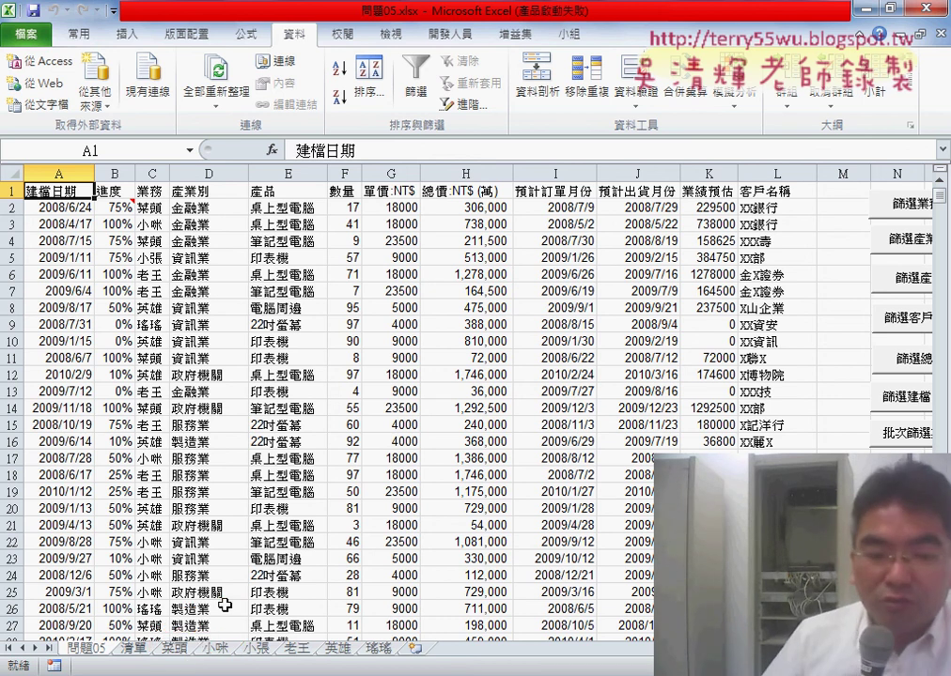
{"action": "key", "text": "alt+F11"}
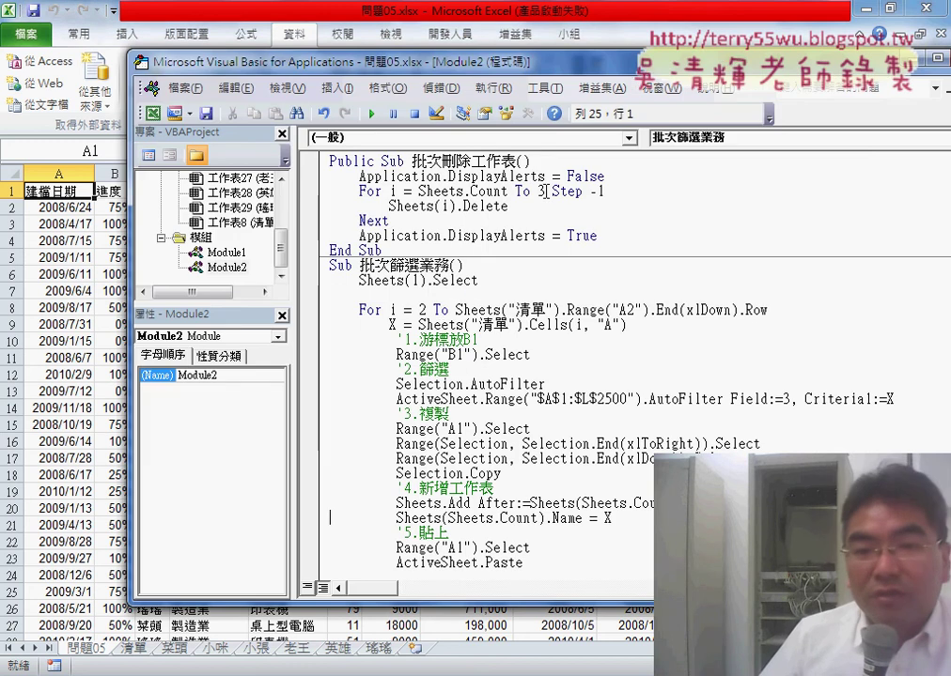
{"action": "left_click_drag", "start_coordinate": [508, 191], "coordinate": [419, 191]}
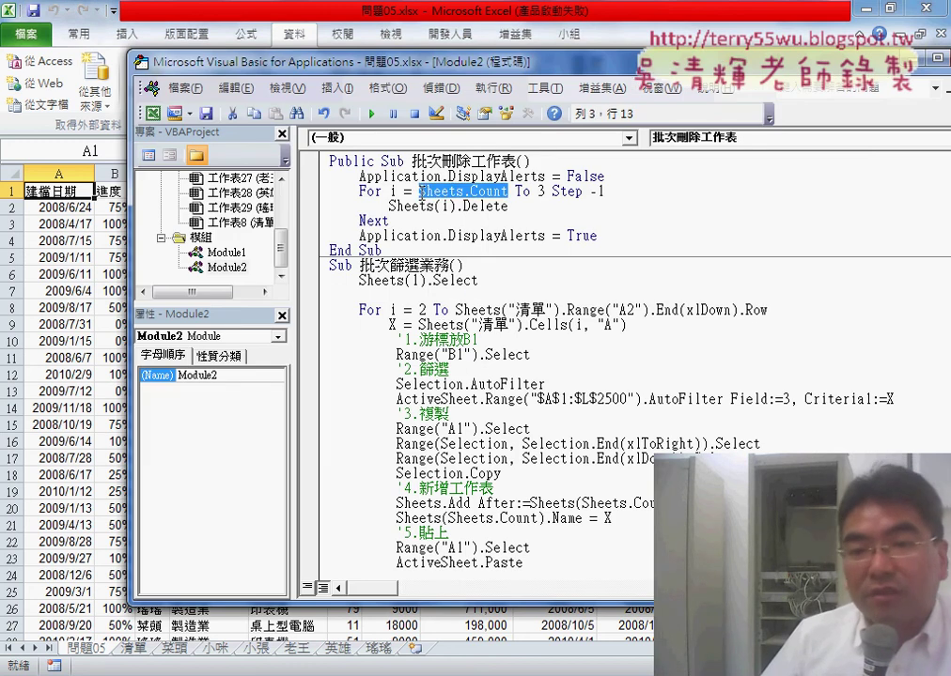
{"action": "double_click", "coordinate": [540, 192]}
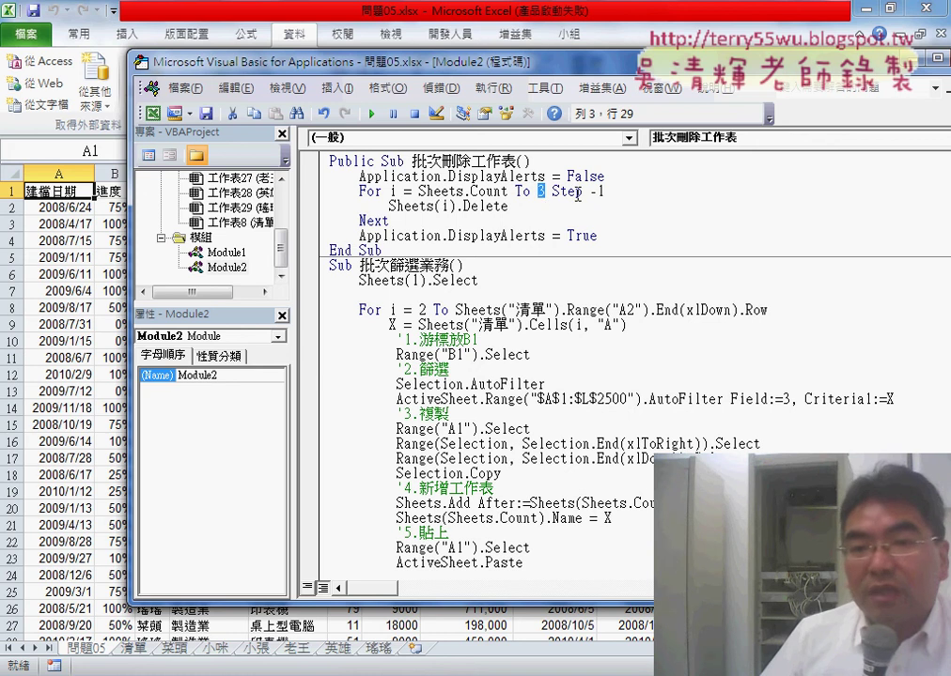
{"action": "left_click_drag", "start_coordinate": [552, 192], "coordinate": [609, 192]}
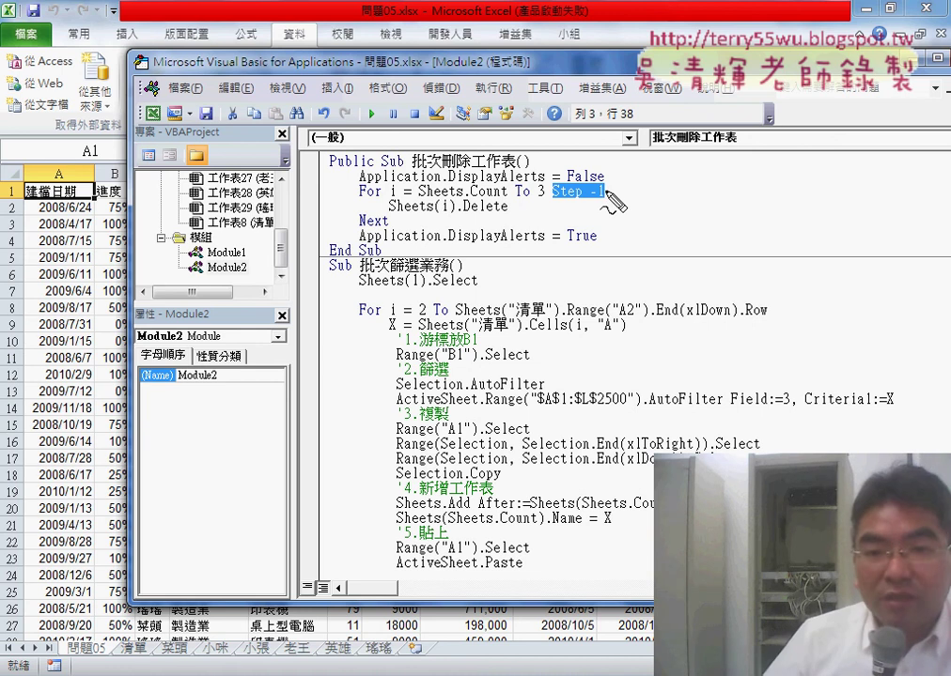
{"action": "left_click_drag", "start_coordinate": [508, 199], "coordinate": [420, 195]}
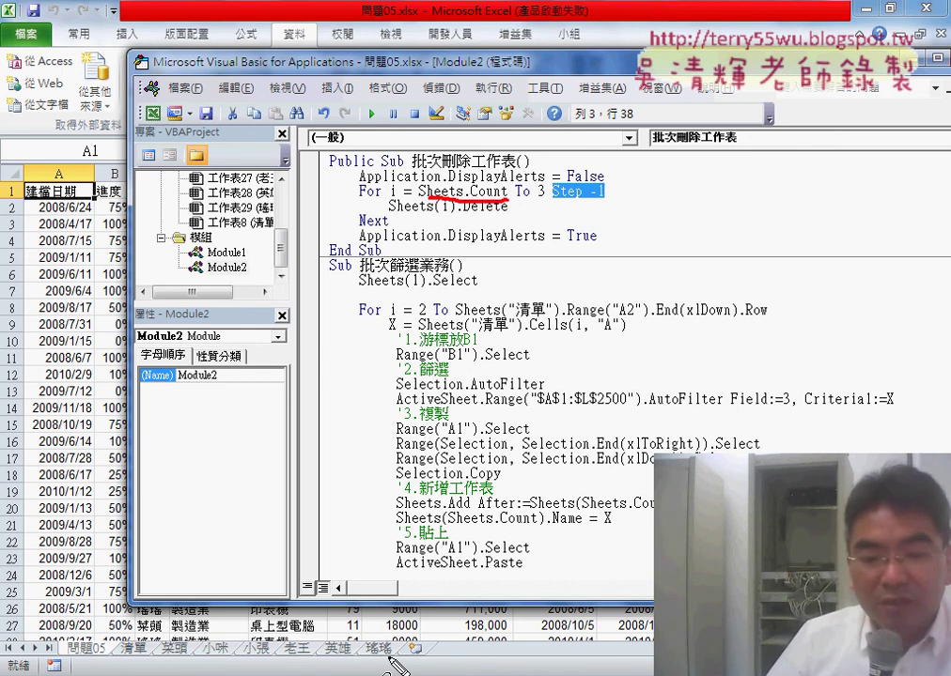
{"action": "mouse_move", "coordinate": [393, 663]}
{"action": "left_mouse_down"}
{"action": "mouse_move", "coordinate": [378, 633]}
{"action": "mouse_move", "coordinate": [382, 577]}
{"action": "mouse_move", "coordinate": [428, 673]}
{"action": "left_mouse_up"}
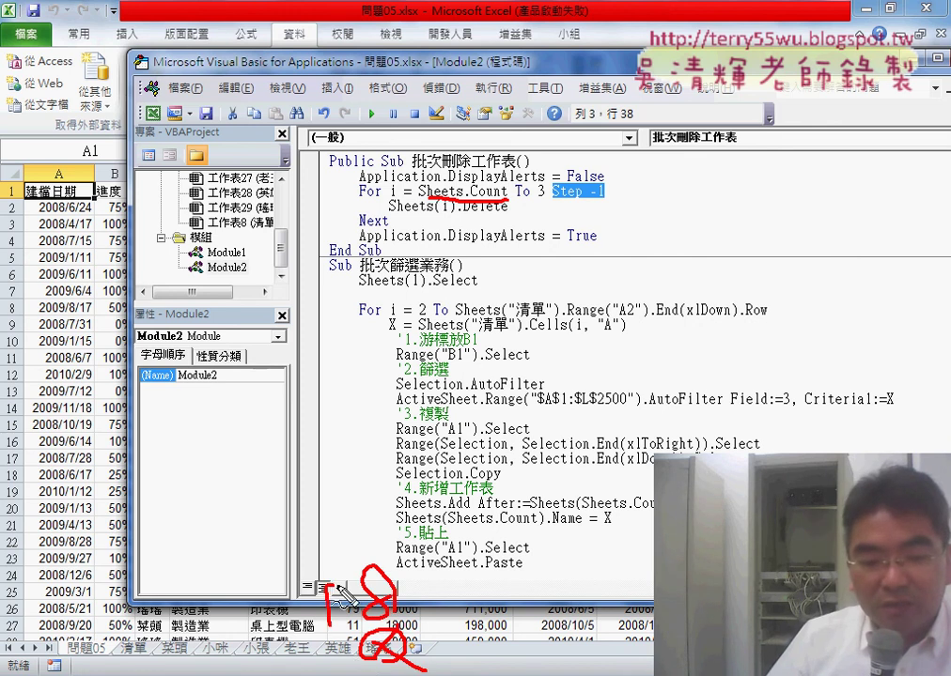
{"action": "left_click_drag", "start_coordinate": [327, 588], "coordinate": [334, 623]}
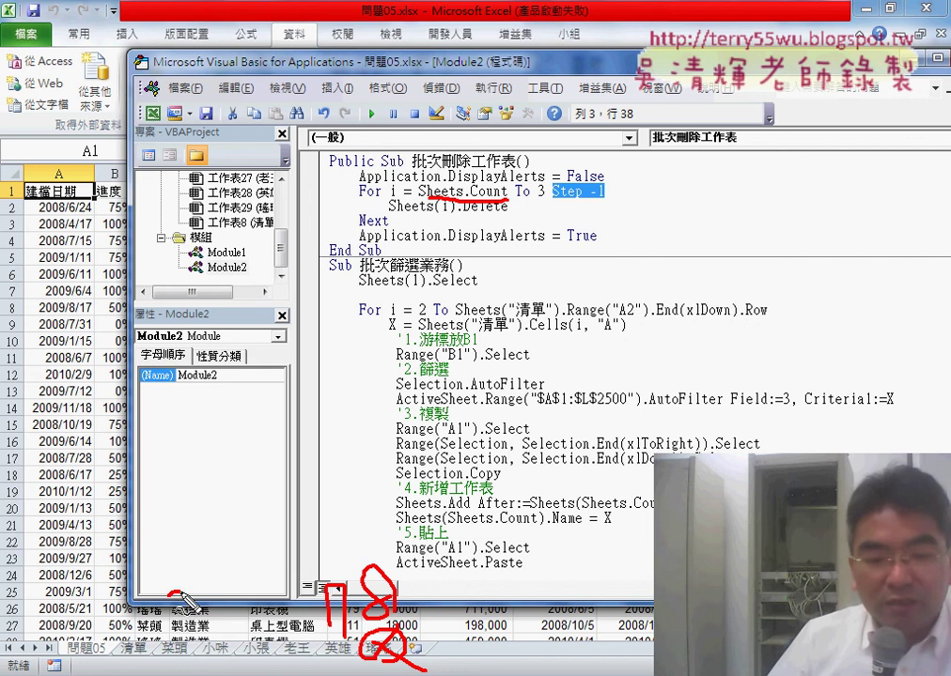
{"action": "left_click_drag", "start_coordinate": [169, 594], "coordinate": [181, 613]}
{"action": "left_click_drag", "start_coordinate": [324, 617], "coordinate": [218, 620]}
{"action": "left_click_drag", "start_coordinate": [244, 601], "coordinate": [249, 634]}
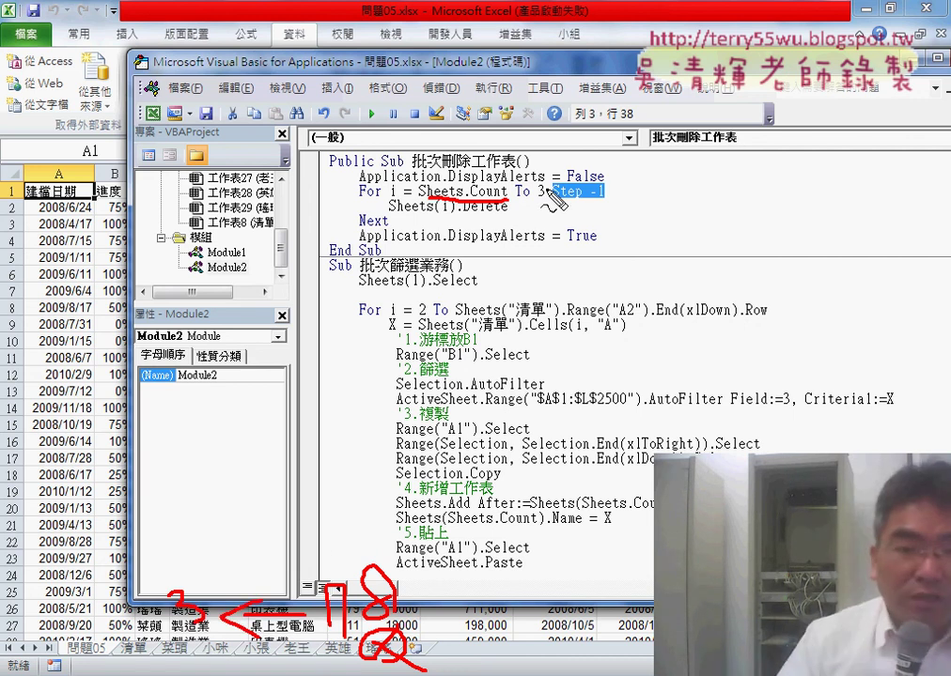
{"action": "key", "text": "Escape"}
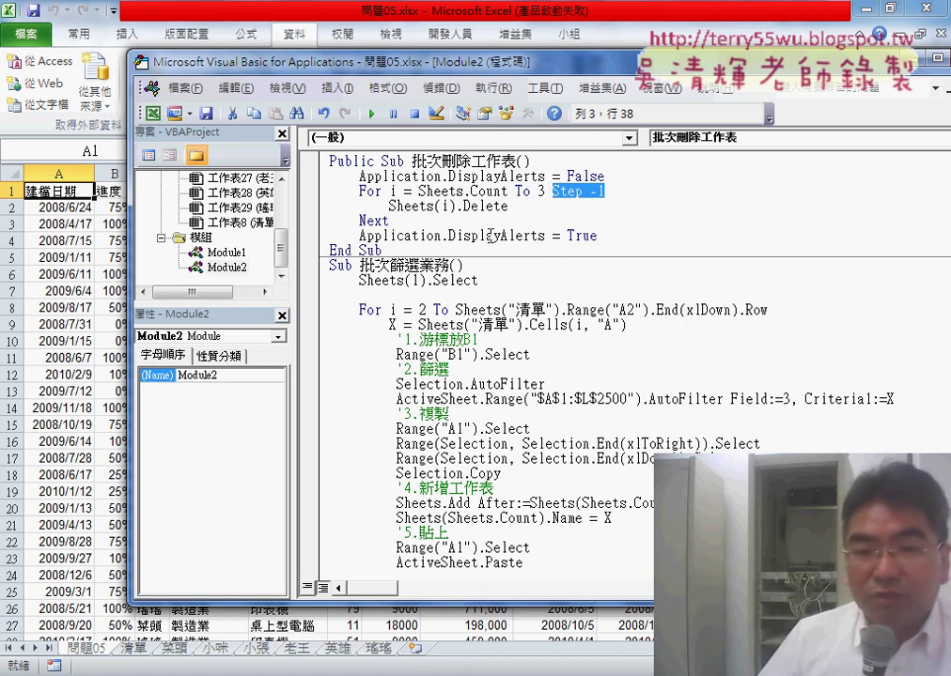
{"action": "left_click_drag", "start_coordinate": [599, 236], "coordinate": [311, 179]}
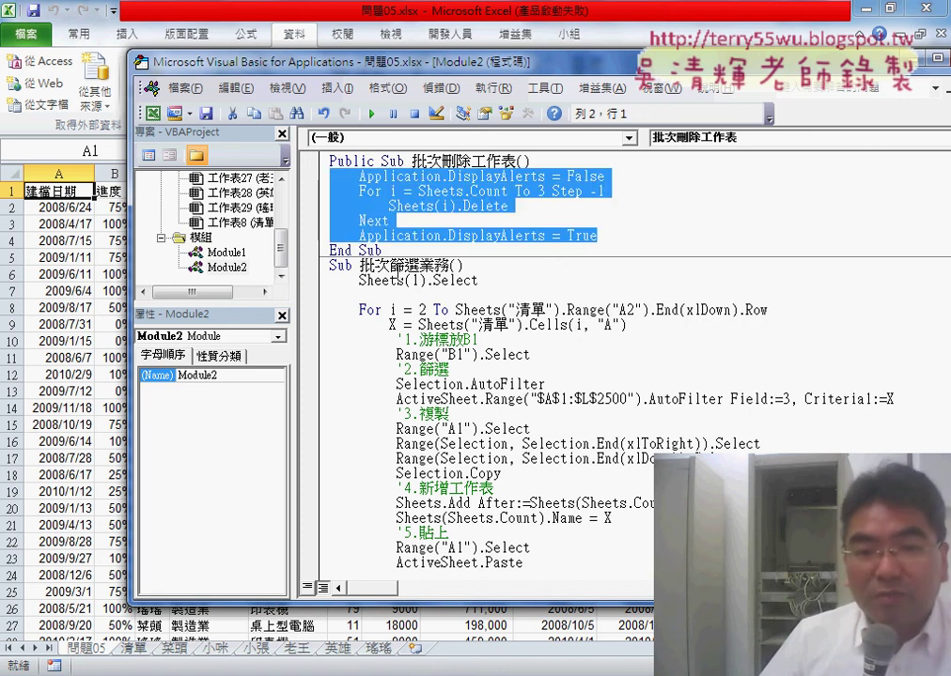
Insert a new line after Sheets(1).Select and begin the Call statement.
{"action": "left_click", "coordinate": [416, 297]}
{"action": "left_click", "coordinate": [488, 278]}
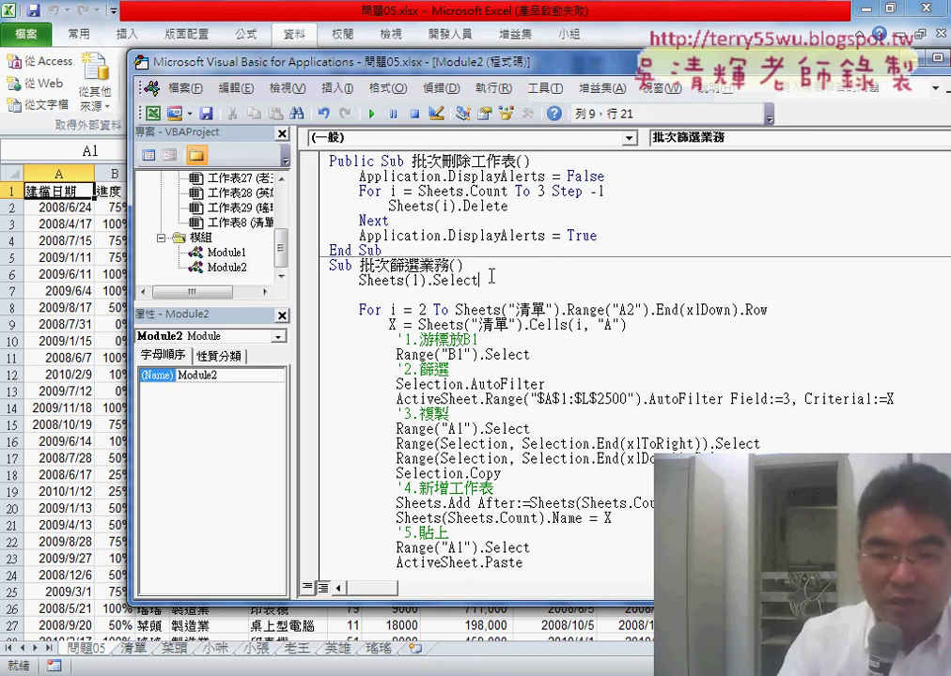
{"action": "key", "text": "Return"}
{"action": "type", "text": "ca"}
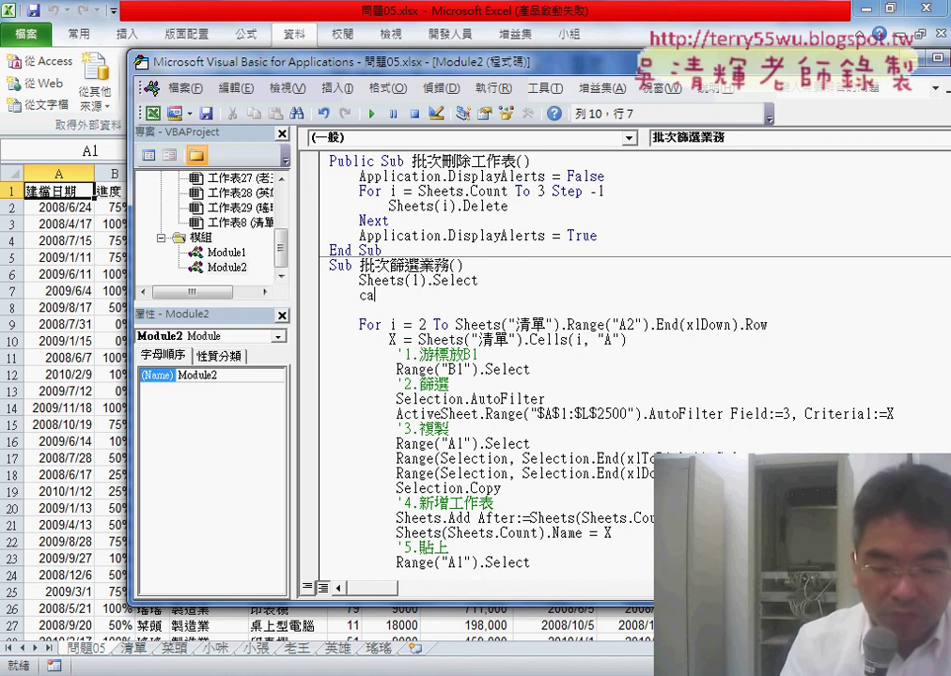
{"action": "type", "text": "ll"}
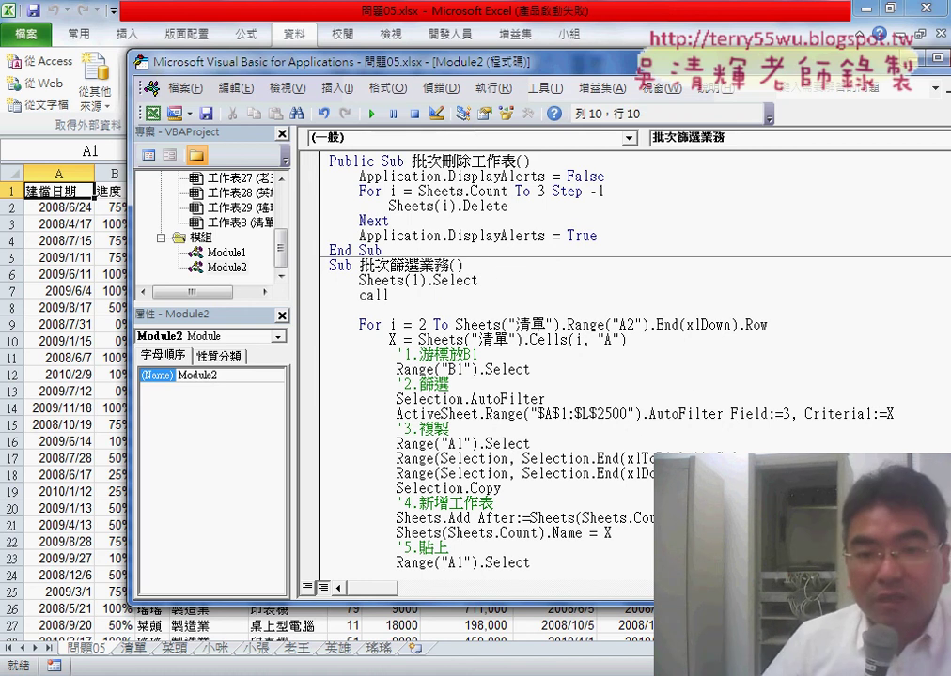
{"action": "left_click", "coordinate": [390, 180]}
{"action": "key", "text": "Return"}
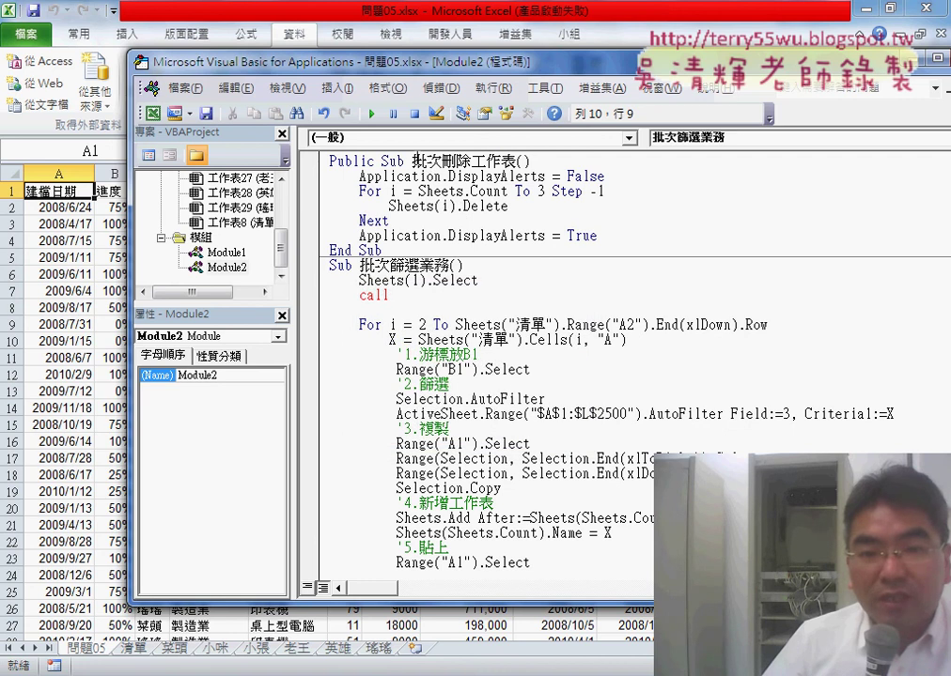
Complete the line as Call 批次刪除工作表, then return to the 清單 sheet.
{"action": "left_click_drag", "start_coordinate": [411, 162], "coordinate": [512, 159]}
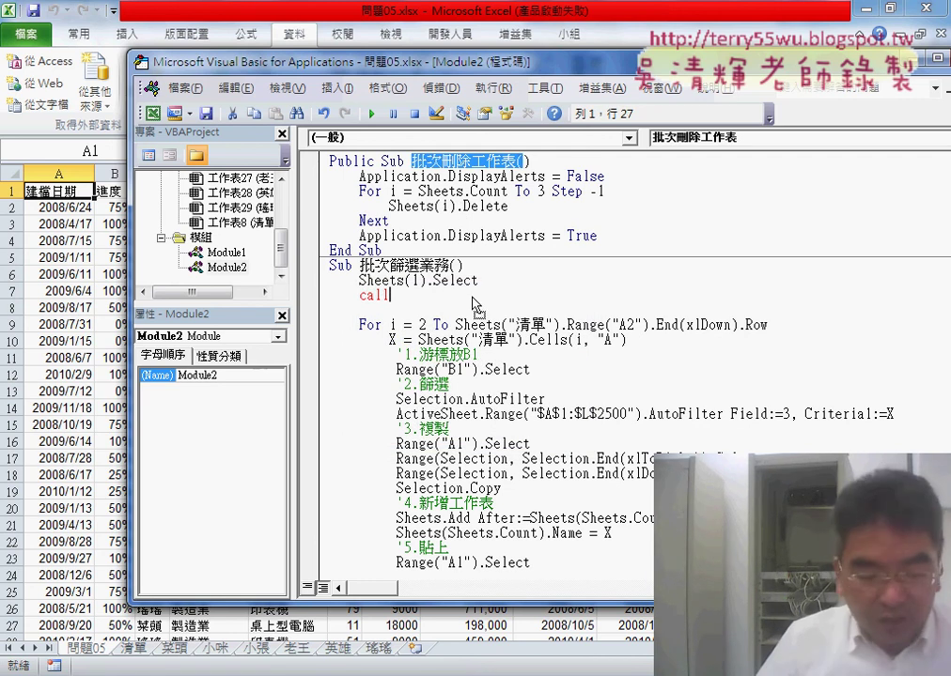
{"action": "left_click", "coordinate": [389, 295]}
{"action": "type", "text": "批次刪除工作表("}
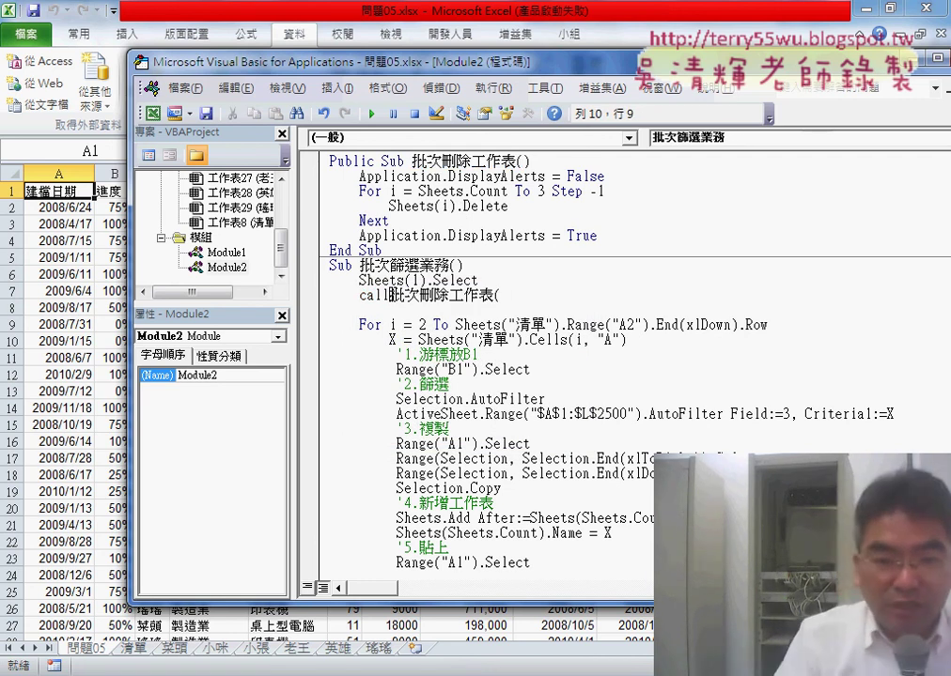
{"action": "key", "text": "End"}
{"action": "key", "text": "BackSpace"}
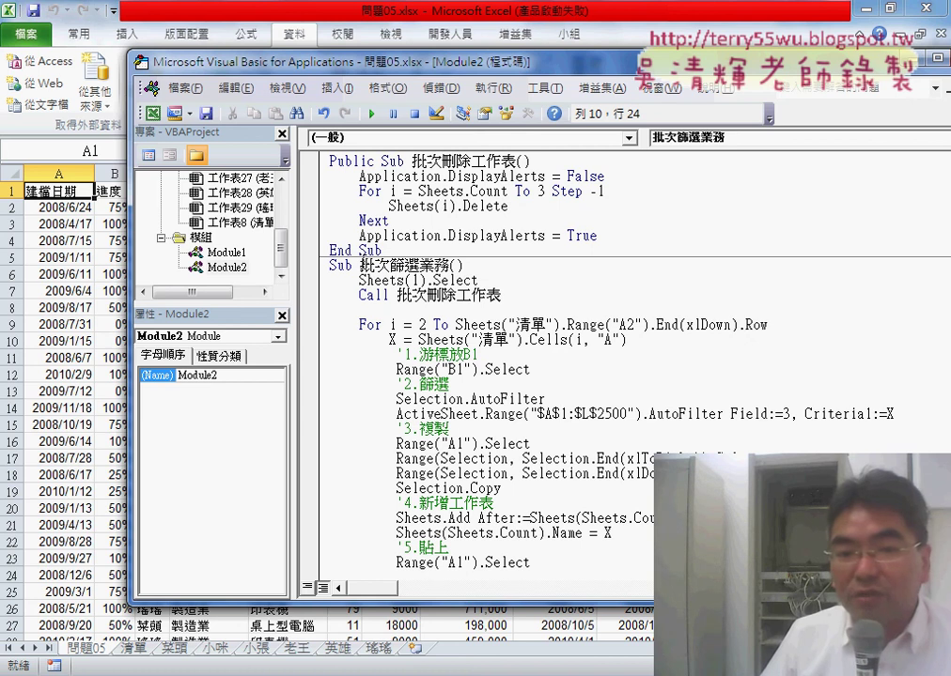
{"action": "left_click_drag", "start_coordinate": [360, 265], "coordinate": [450, 267]}
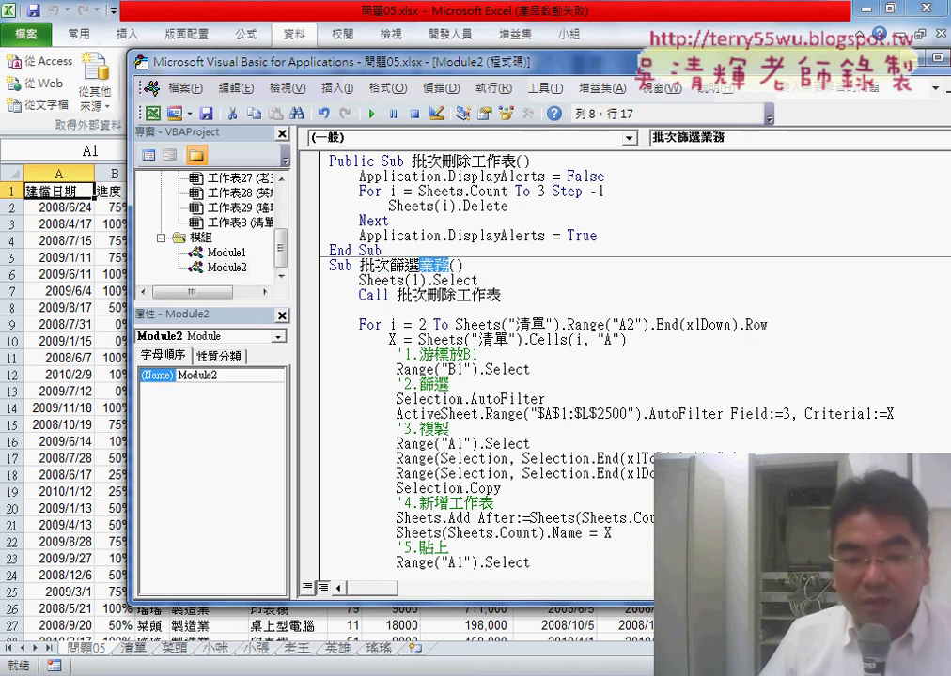
{"action": "left_click", "coordinate": [141, 655]}
Select the 清單 headers 產業別, 產品 and 客戶名稱 (B1:D1), then return to 問題05.
{"action": "left_click", "coordinate": [110, 195]}
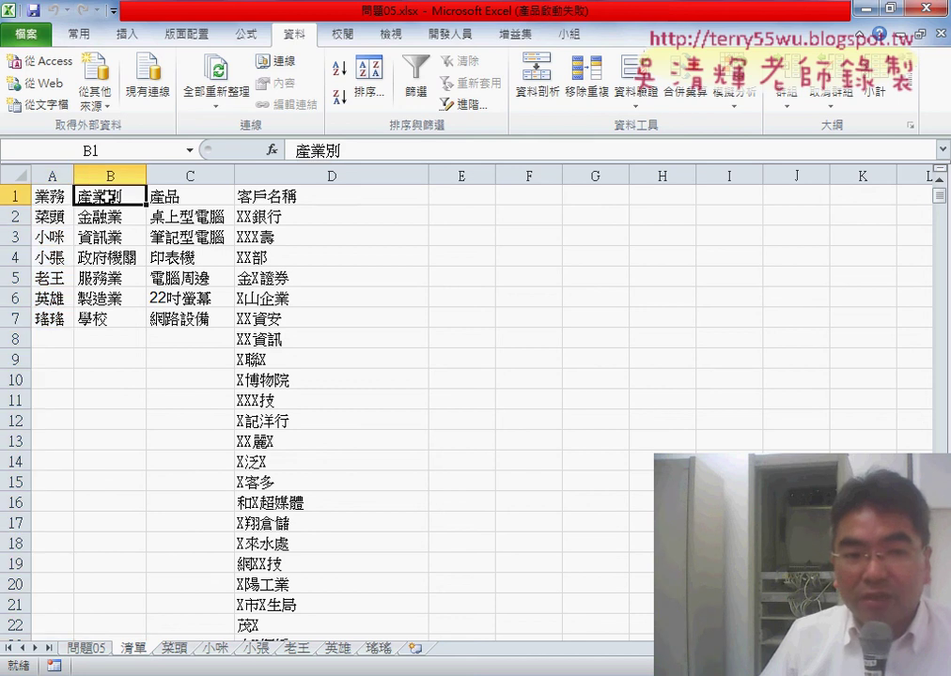
{"action": "left_click", "coordinate": [161, 197]}
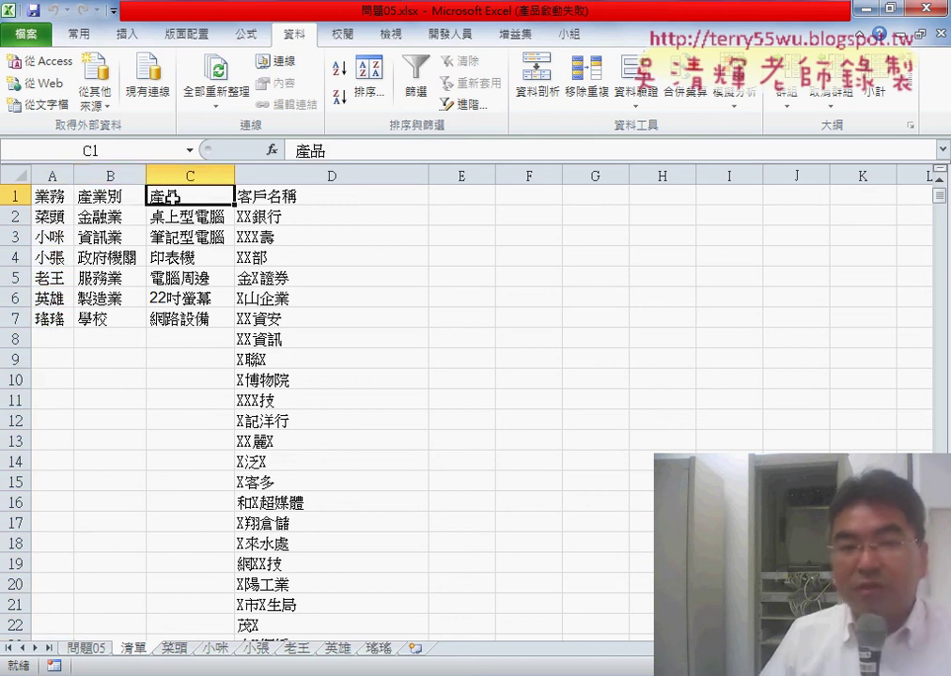
{"action": "left_click", "coordinate": [282, 197]}
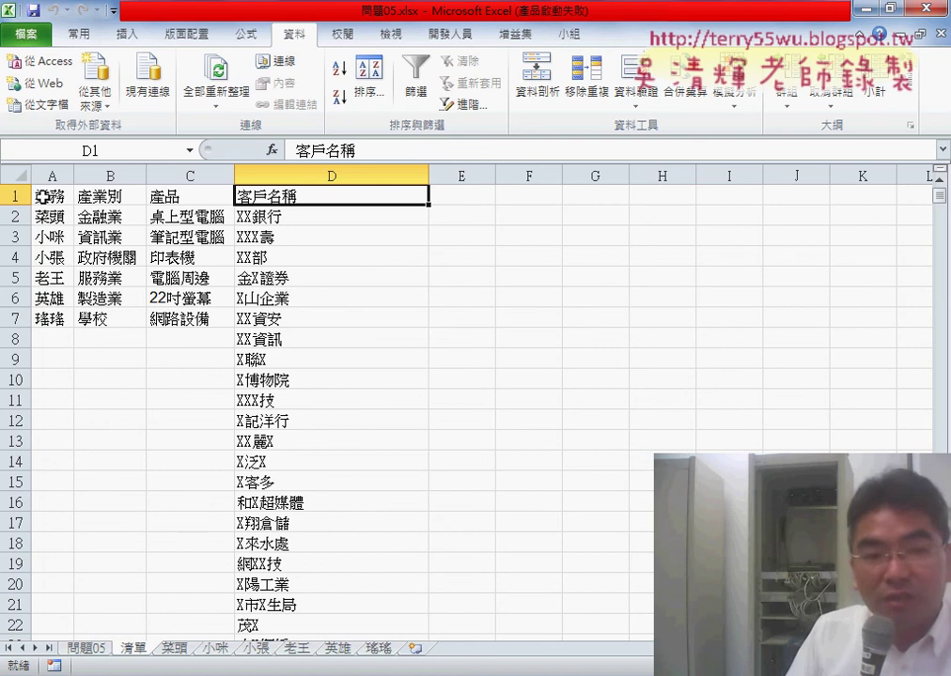
{"action": "left_click_drag", "start_coordinate": [94, 196], "coordinate": [269, 197]}
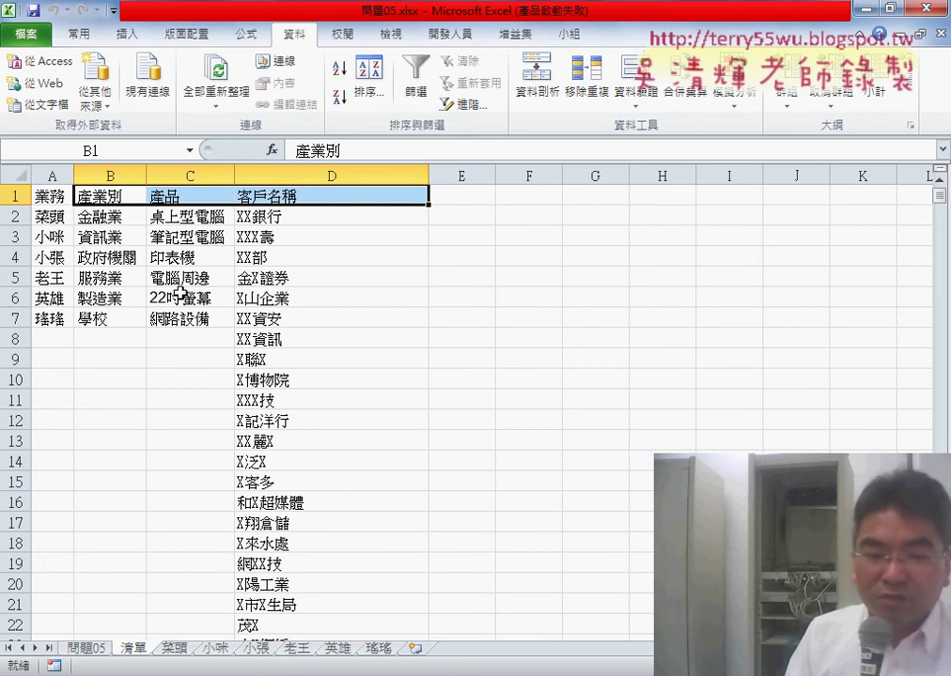
{"action": "left_click", "coordinate": [86, 649]}
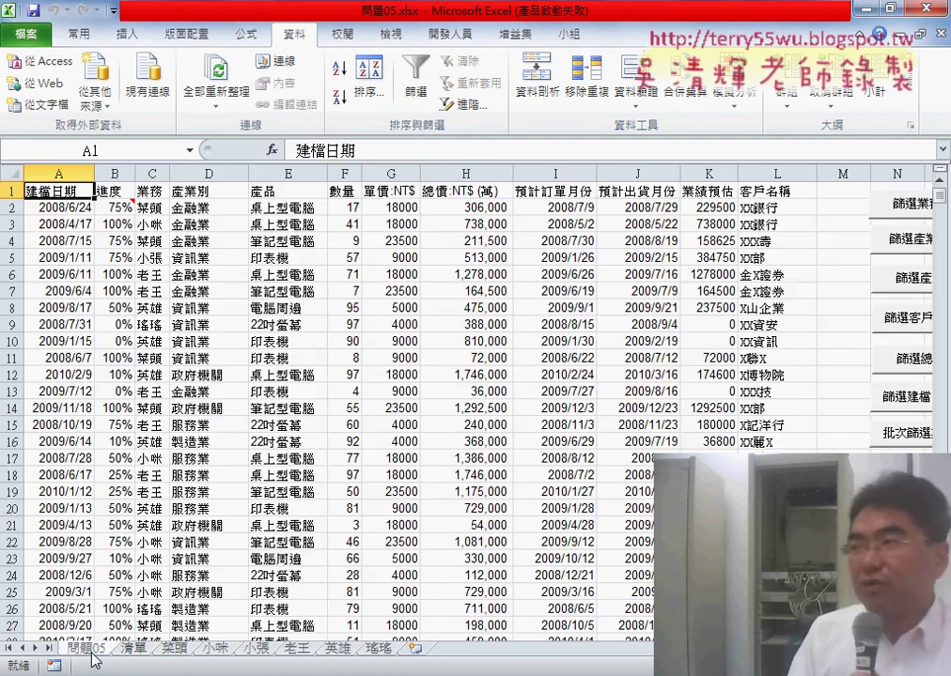
Save the workbook as 問題05.xlsm using the Excel Macro-Enabled Workbook type.
{"action": "left_click", "coordinate": [211, 502]}
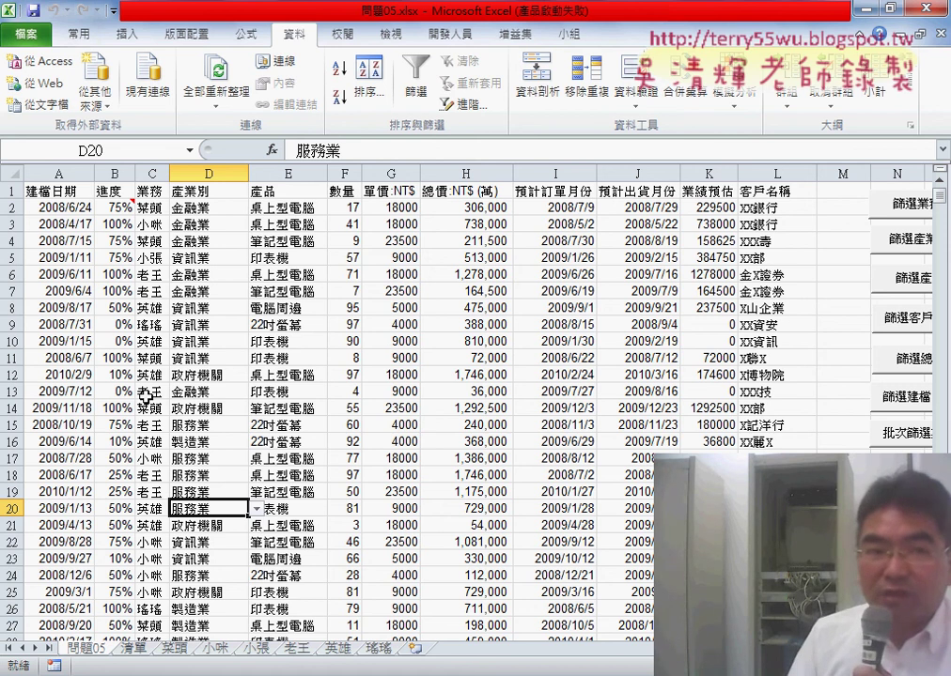
{"action": "key", "text": "ctrl+s"}
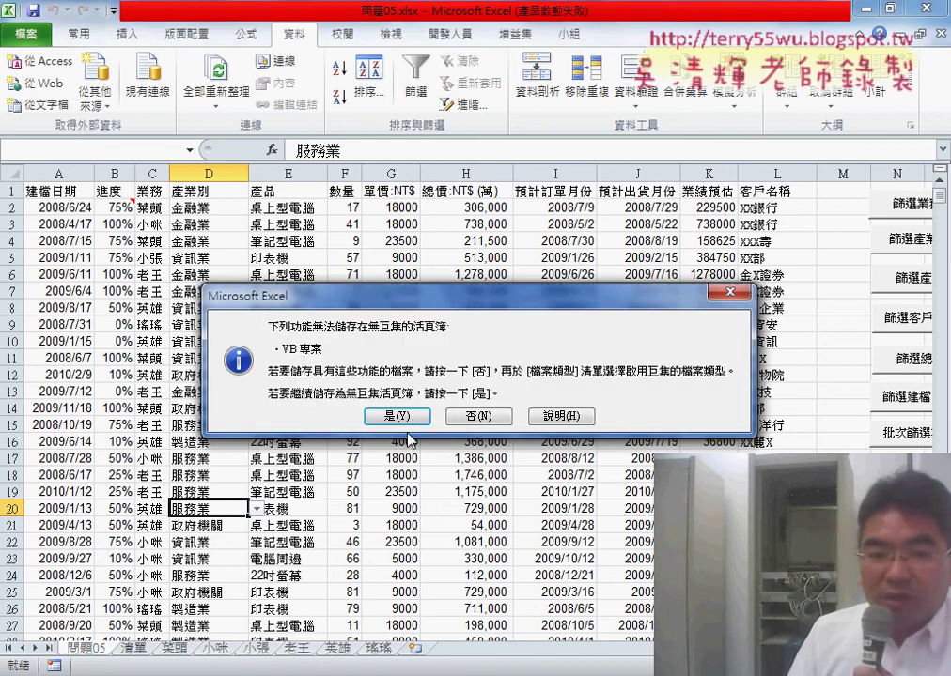
{"action": "left_click", "coordinate": [478, 415]}
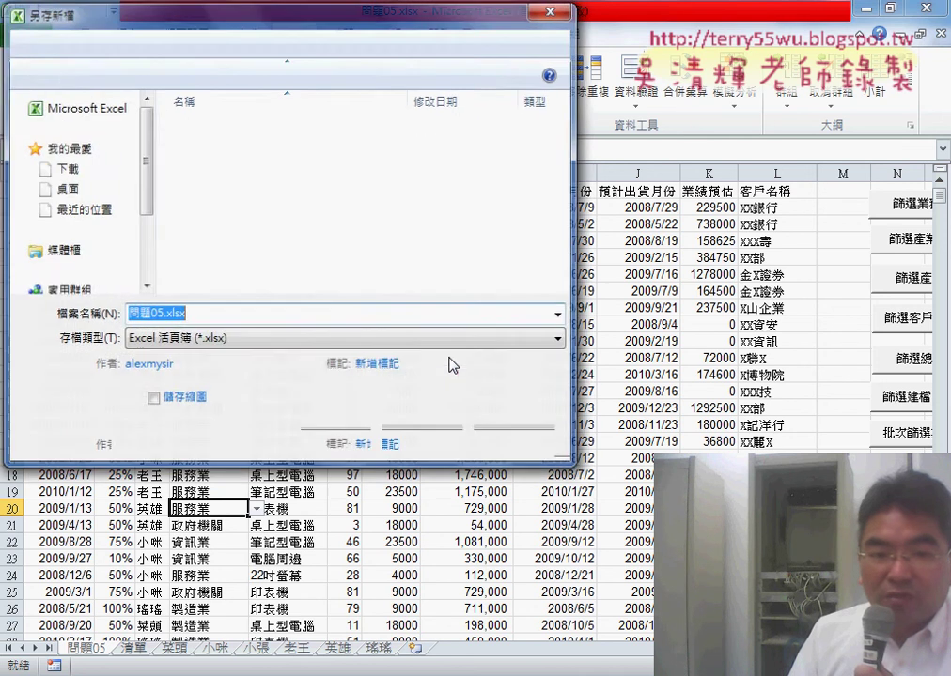
{"action": "left_click", "coordinate": [235, 338]}
{"action": "left_click", "coordinate": [238, 364]}
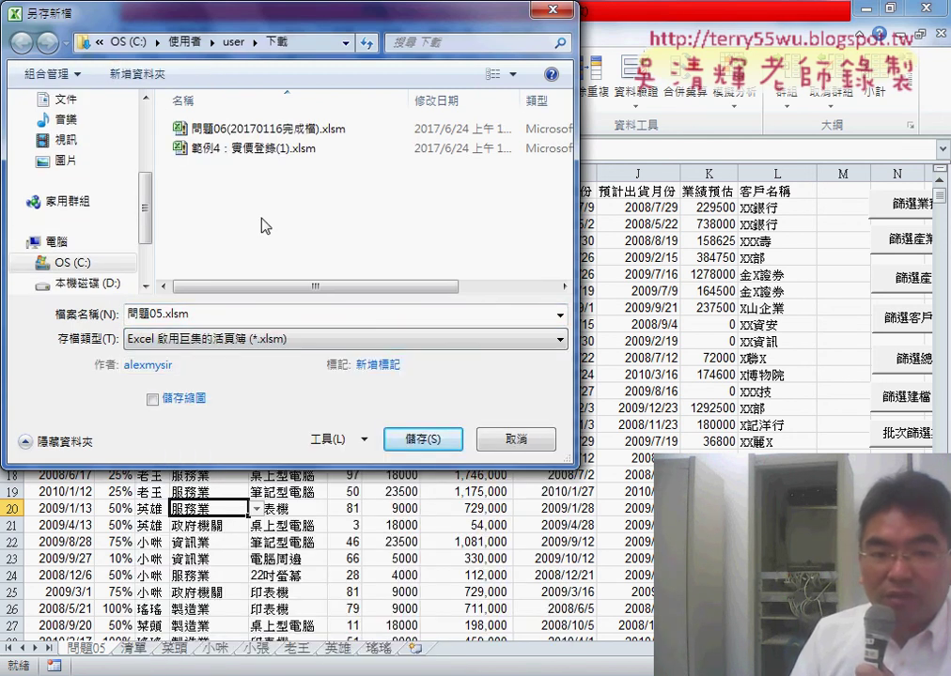
{"action": "left_click", "coordinate": [425, 439]}
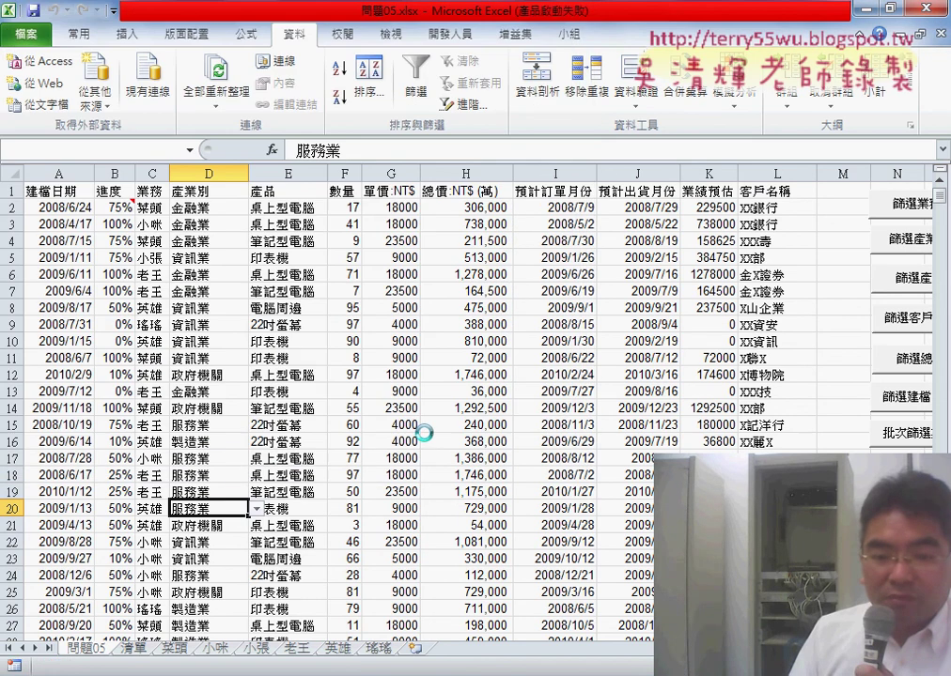